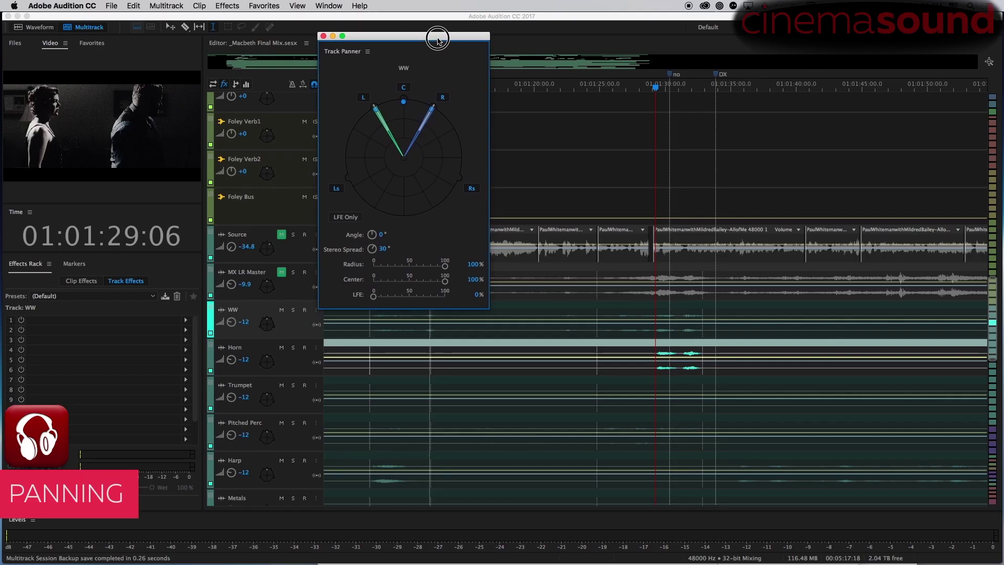
Lower the WW track's Center slider from 100% to 0% in the Track Panner.
{"action": "left_click_drag", "start_coordinate": [439, 35], "coordinate": [439, 35]}
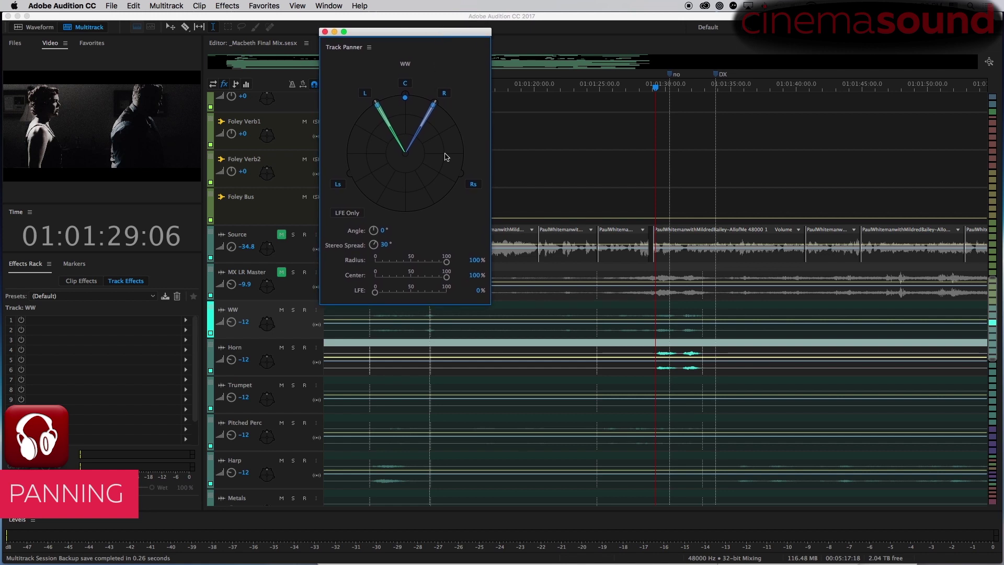
{"action": "left_click_drag", "start_coordinate": [445, 277], "coordinate": [341, 328]}
Widen the WW stereo spread past 109°, then narrow it back to about 52°.
{"action": "left_click_drag", "start_coordinate": [374, 246], "coordinate": [379, 209]}
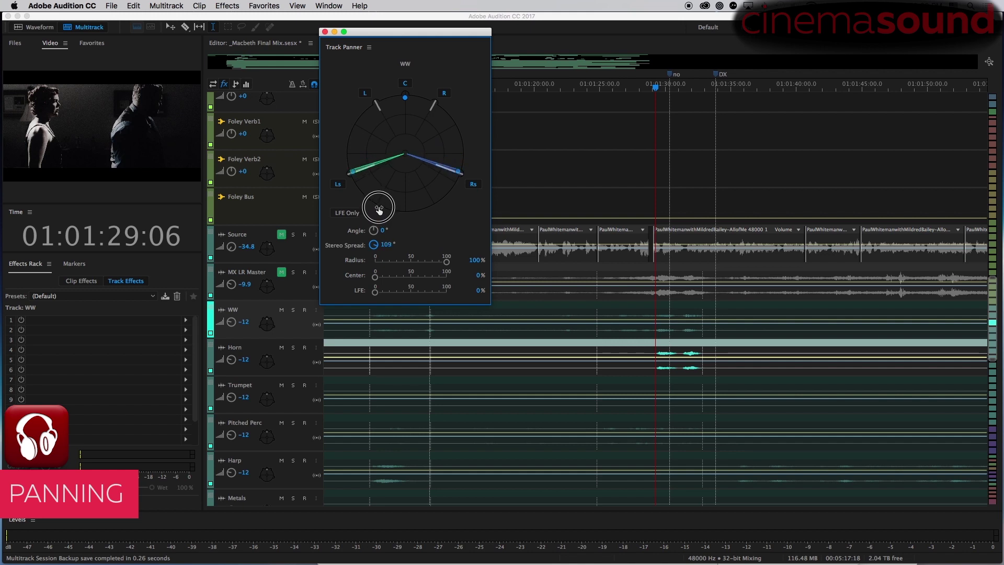
{"action": "left_click_drag", "start_coordinate": [379, 209], "coordinate": [379, 208]}
{"action": "left_click_drag", "start_coordinate": [379, 209], "coordinate": [379, 239]}
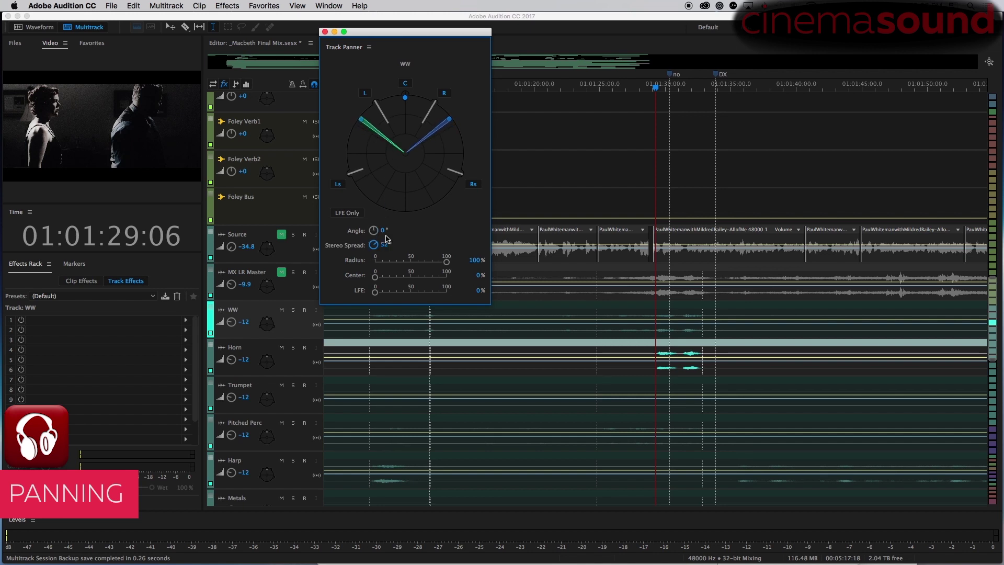
Enter 30° as WW's Stereo Spread and solo the WW track.
{"action": "left_click", "coordinate": [380, 246]}
{"action": "type", "text": "30"}
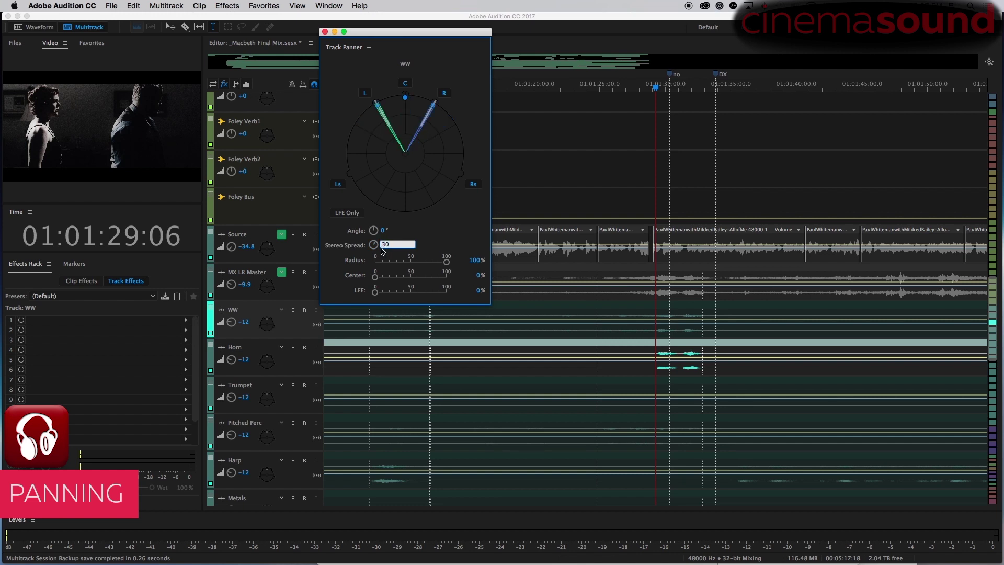
{"action": "key", "text": "Return"}
{"action": "left_click", "coordinate": [294, 348]}
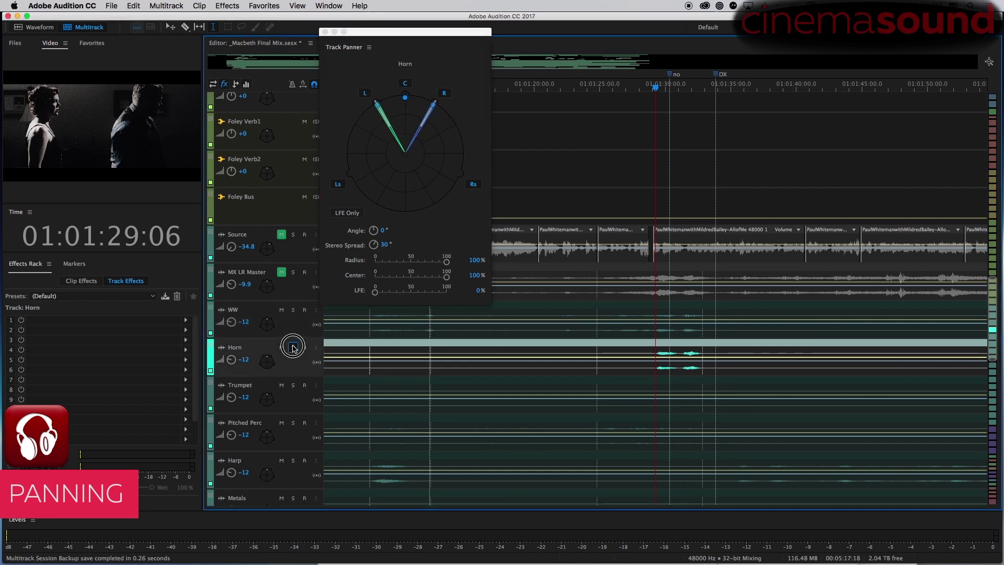
{"action": "left_click", "coordinate": [293, 310]}
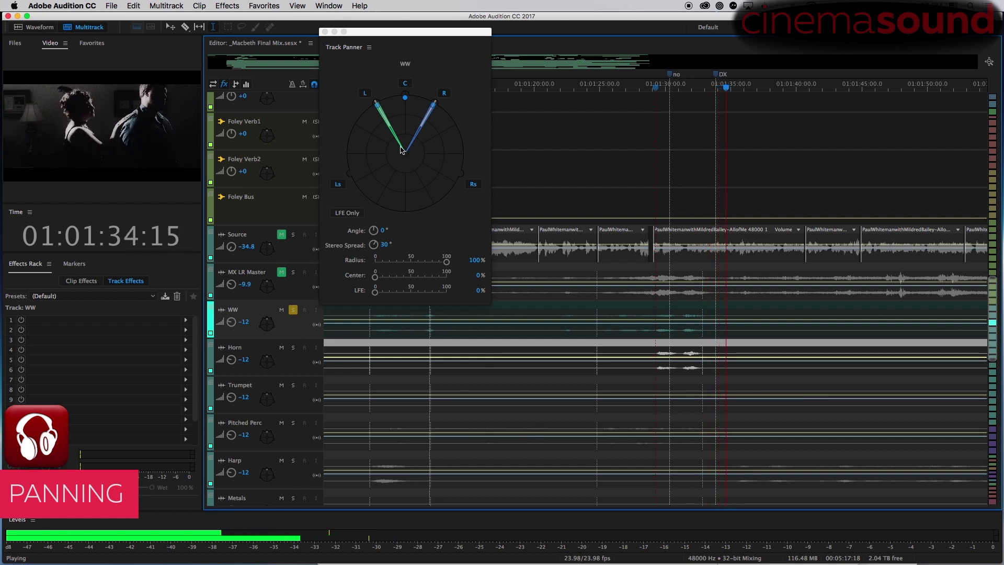
Widen WW's stereo spread to 54°, audition it, then unsolo WW.
{"action": "key", "text": "space"}
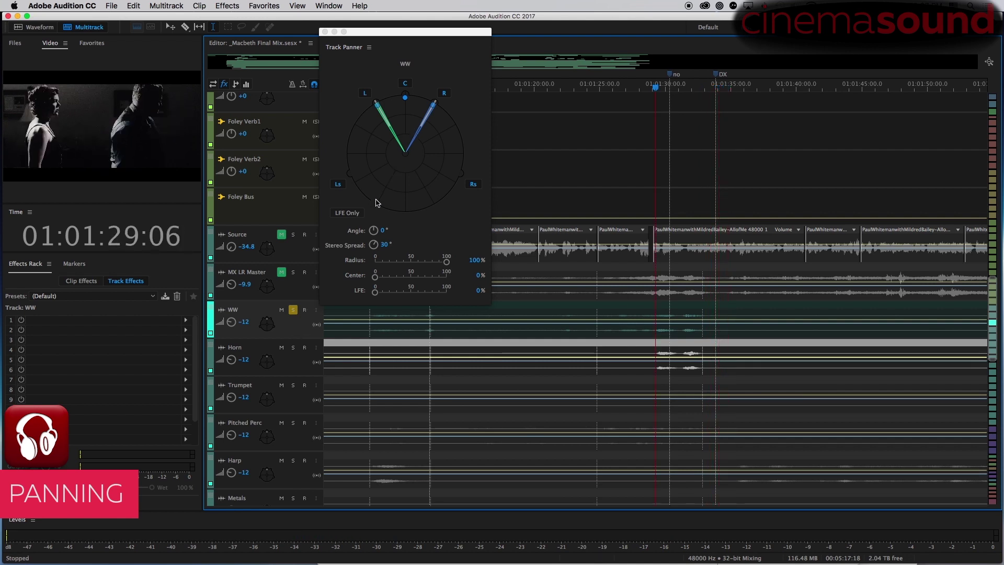
{"action": "mouse_move", "coordinate": [374, 251]}
{"action": "left_mouse_down"}
{"action": "mouse_move", "coordinate": [378, 239]}
{"action": "mouse_move", "coordinate": [377, 248]}
{"action": "left_mouse_up"}
{"action": "key", "text": "space"}
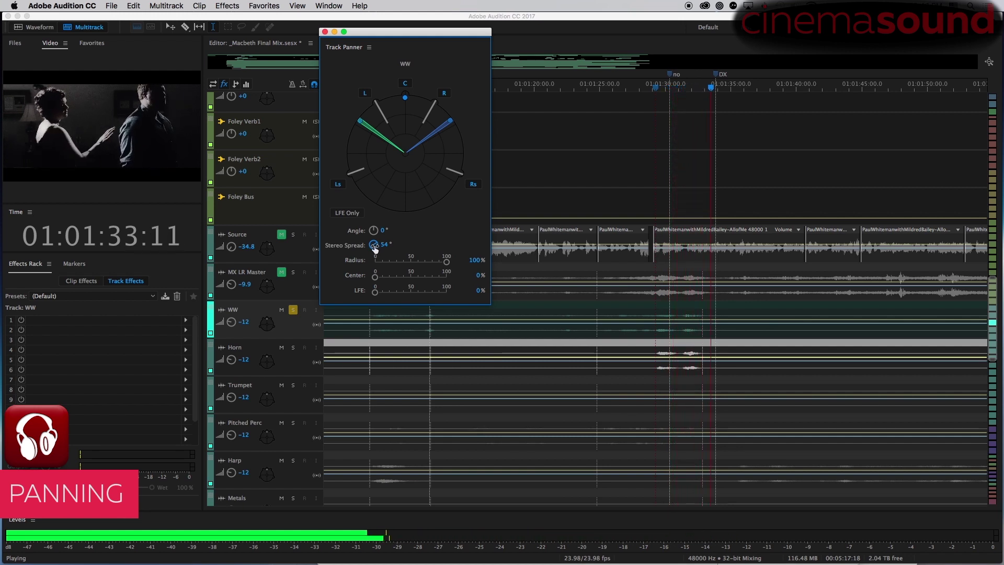
{"action": "key", "text": "space"}
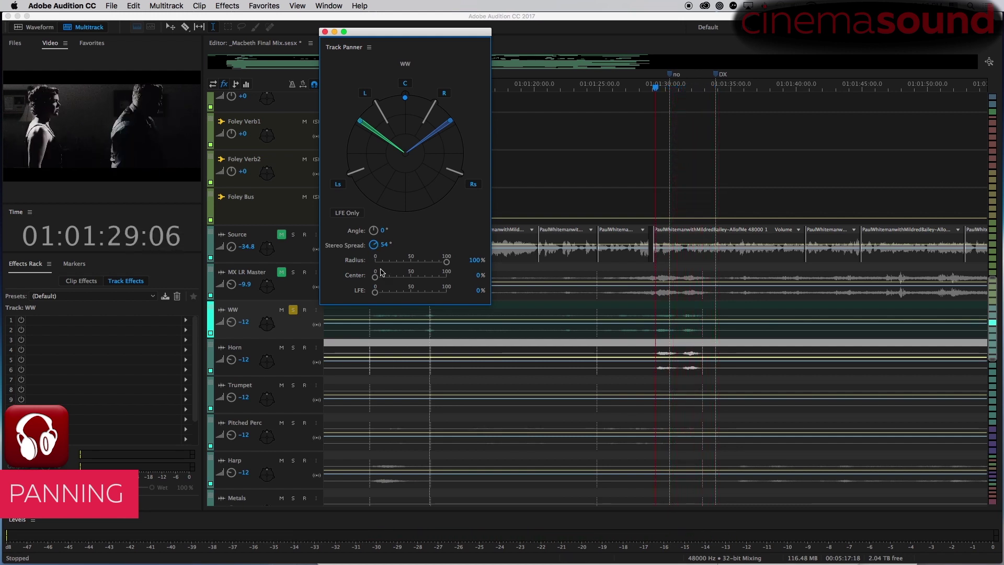
{"action": "left_click", "coordinate": [295, 310]}
Solo the Horn track and widen its stereo spread to about 67°, auditioning it.
{"action": "left_click", "coordinate": [293, 348]}
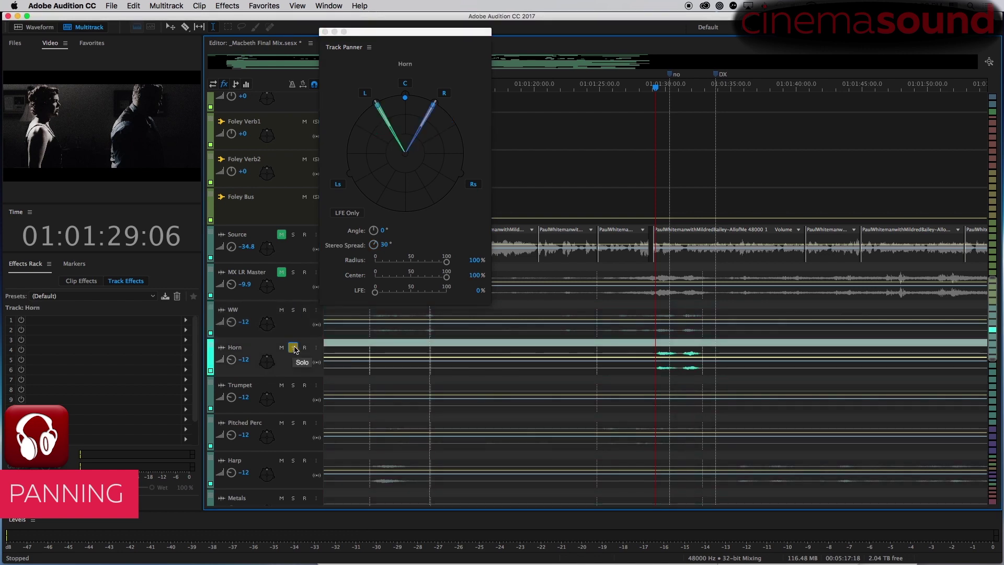
{"action": "key", "text": "space"}
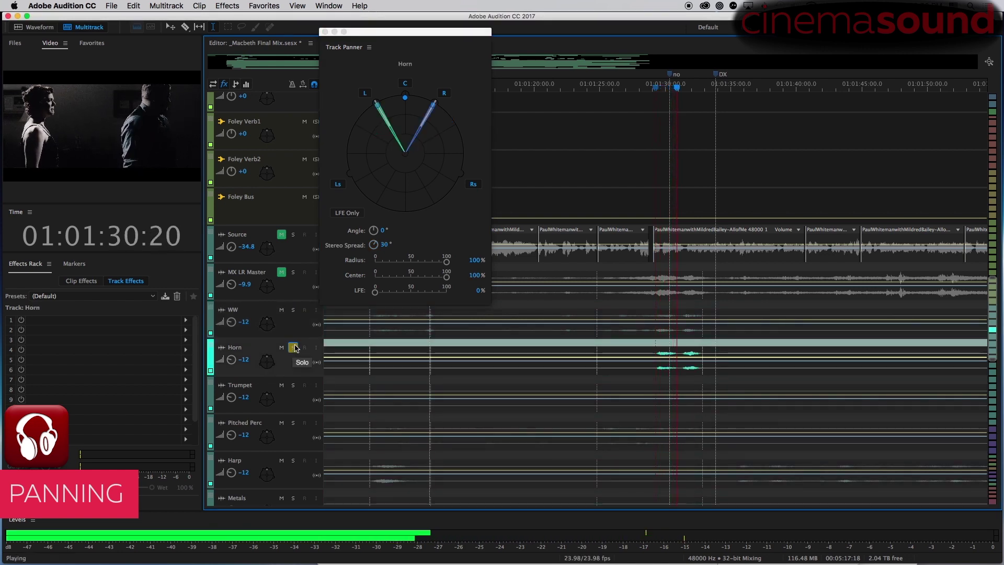
{"action": "key", "text": "space"}
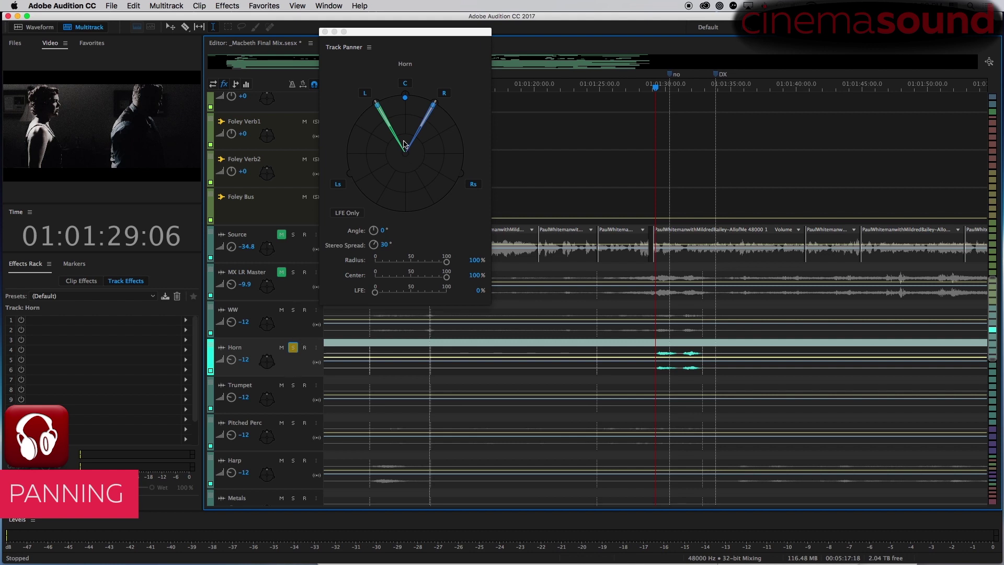
{"action": "mouse_move", "coordinate": [374, 244]}
{"action": "left_mouse_down"}
{"action": "mouse_move", "coordinate": [383, 225]}
{"action": "mouse_move", "coordinate": [382, 233]}
{"action": "left_mouse_up"}
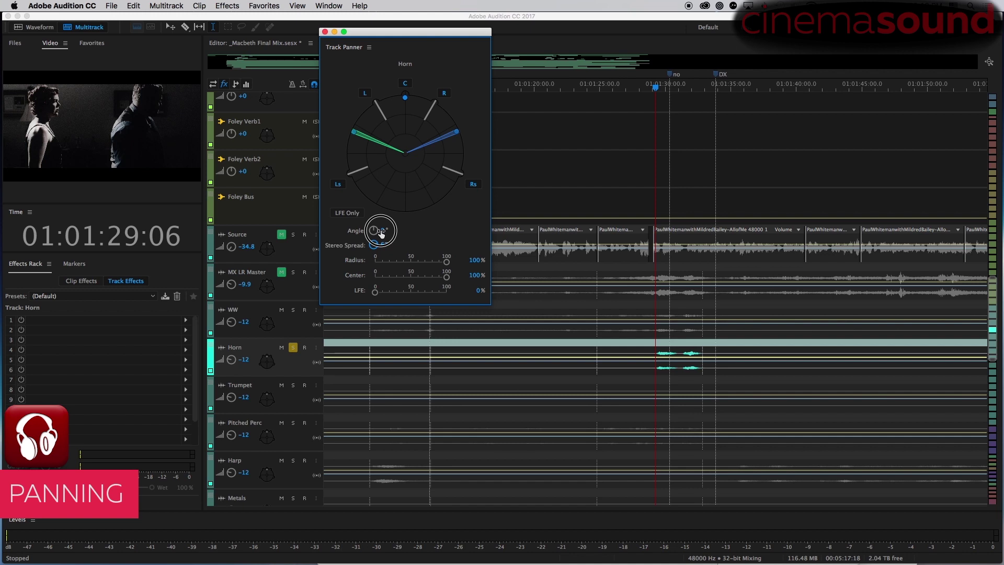
{"action": "left_click_drag", "start_coordinate": [381, 234], "coordinate": [379, 236]}
{"action": "key", "text": "space"}
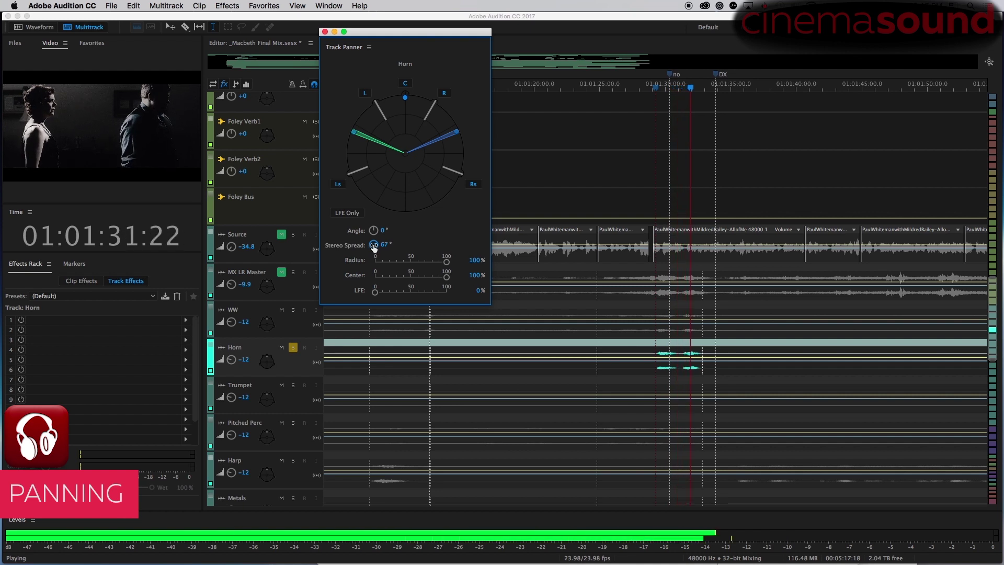
{"action": "key", "text": "space"}
Try a 28° Horn spread, then settle on 59° and unsolo Horn.
{"action": "mouse_move", "coordinate": [374, 247]}
{"action": "left_mouse_down"}
{"action": "mouse_move", "coordinate": [369, 263]}
{"action": "mouse_move", "coordinate": [374, 255]}
{"action": "left_mouse_up"}
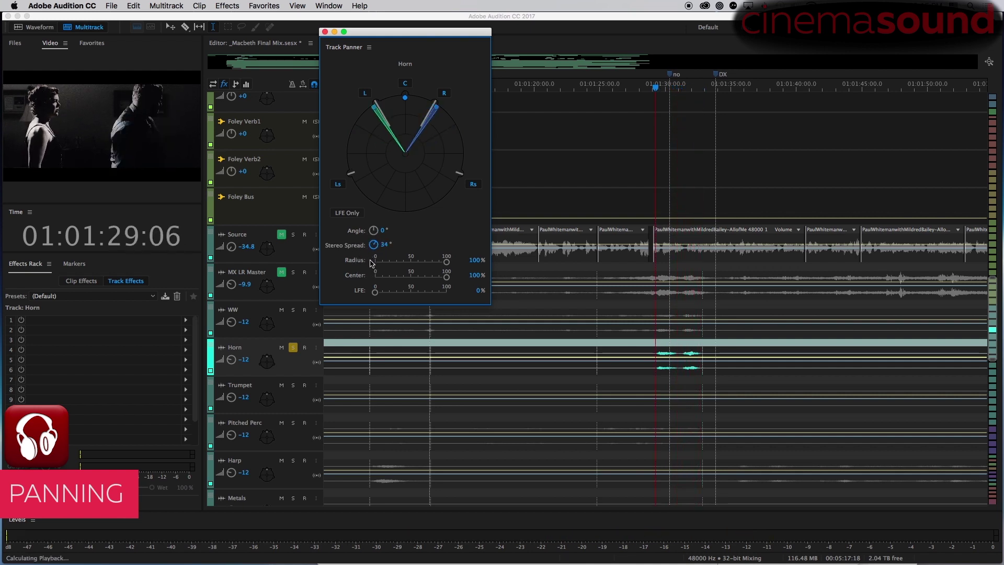
{"action": "key", "text": "space"}
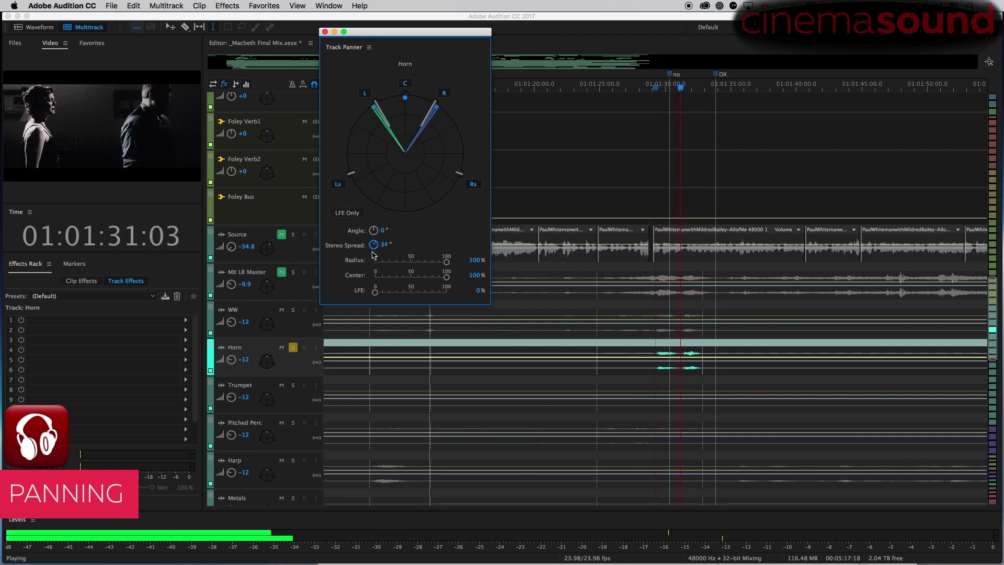
{"action": "key", "text": "space"}
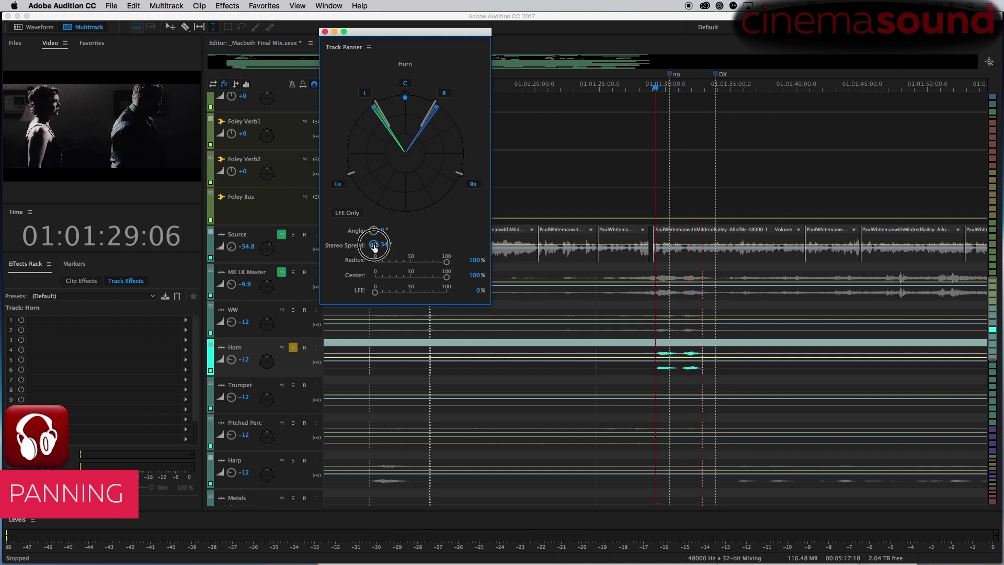
{"action": "left_click_drag", "start_coordinate": [374, 246], "coordinate": [380, 238]}
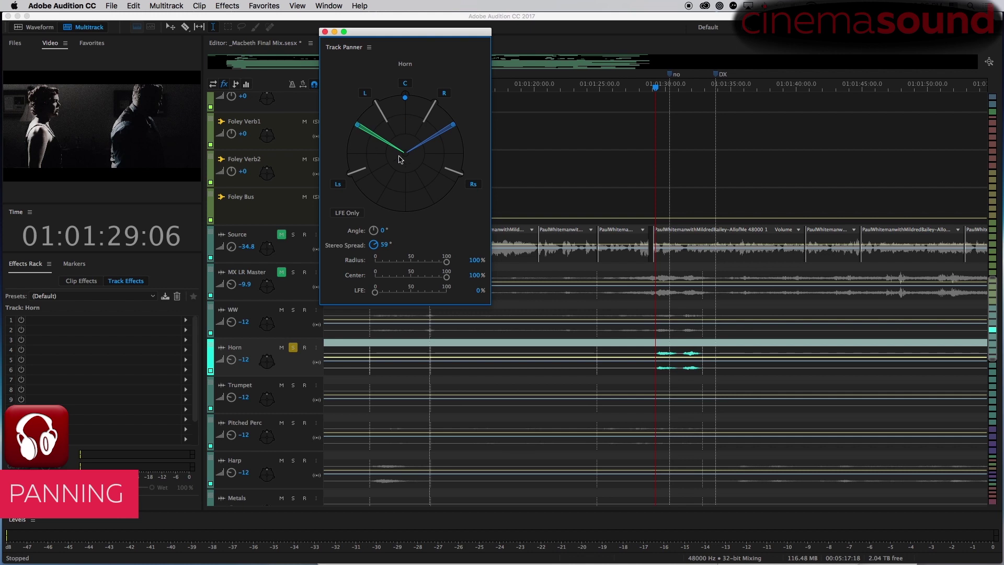
{"action": "left_click", "coordinate": [293, 347]}
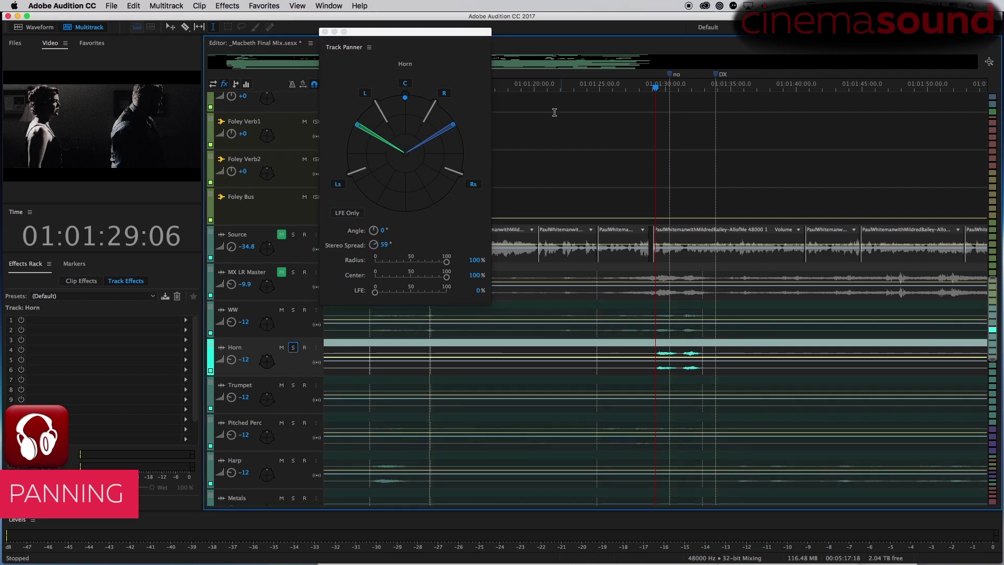
Scroll to the 01:02 Trumpet cue, solo Trumpet and play from about 01:02:44.
{"action": "left_click_drag", "start_coordinate": [459, 39], "coordinate": [509, 60]}
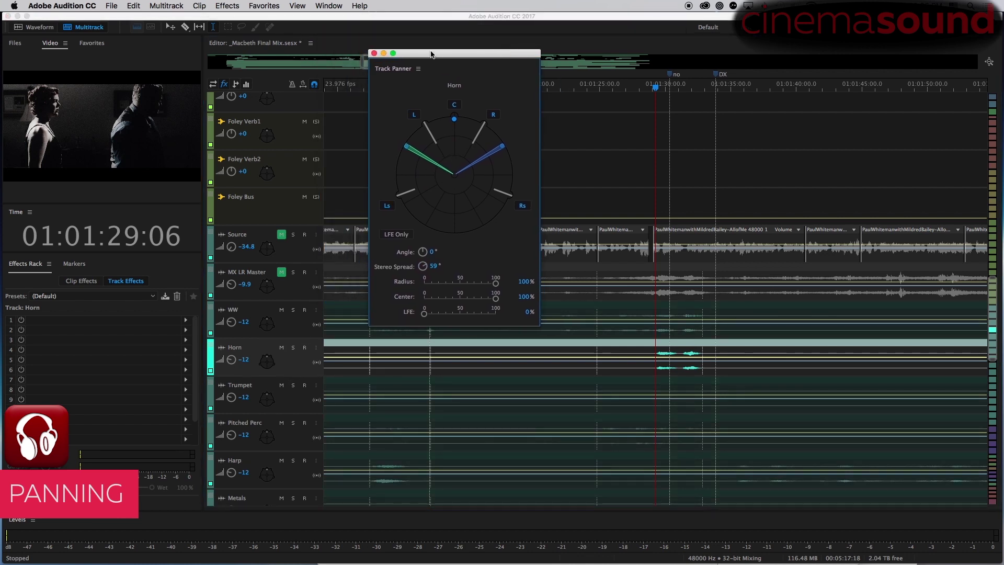
{"action": "left_click_drag", "start_coordinate": [431, 54], "coordinate": [545, 67]}
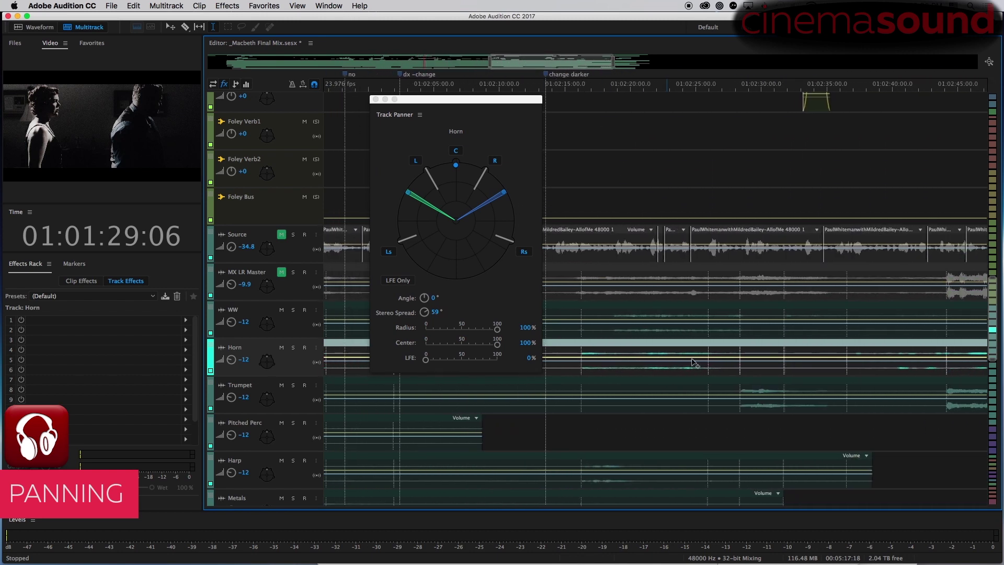
{"action": "left_click", "coordinate": [293, 385]}
{"action": "left_click", "coordinate": [737, 391]}
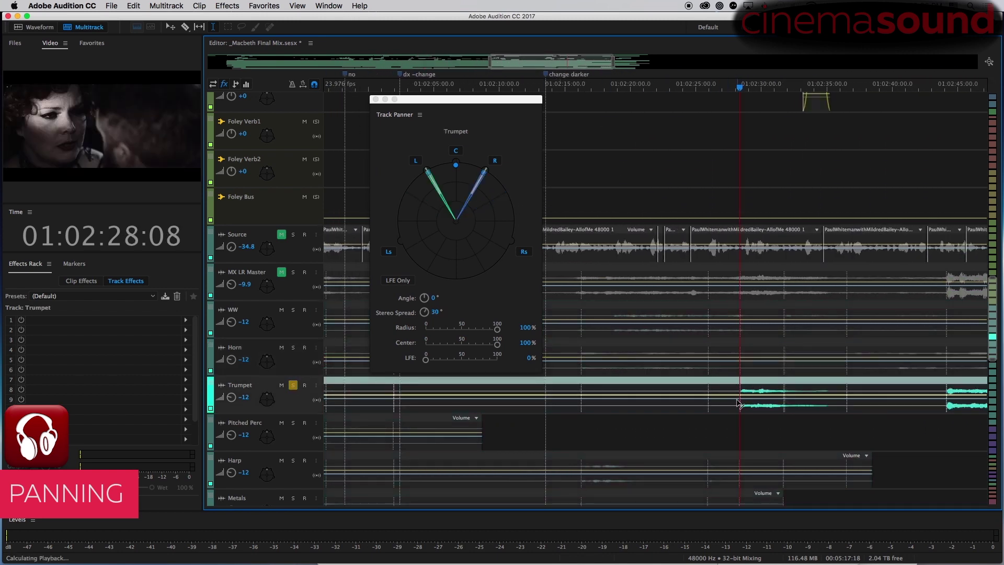
{"action": "key", "text": "space"}
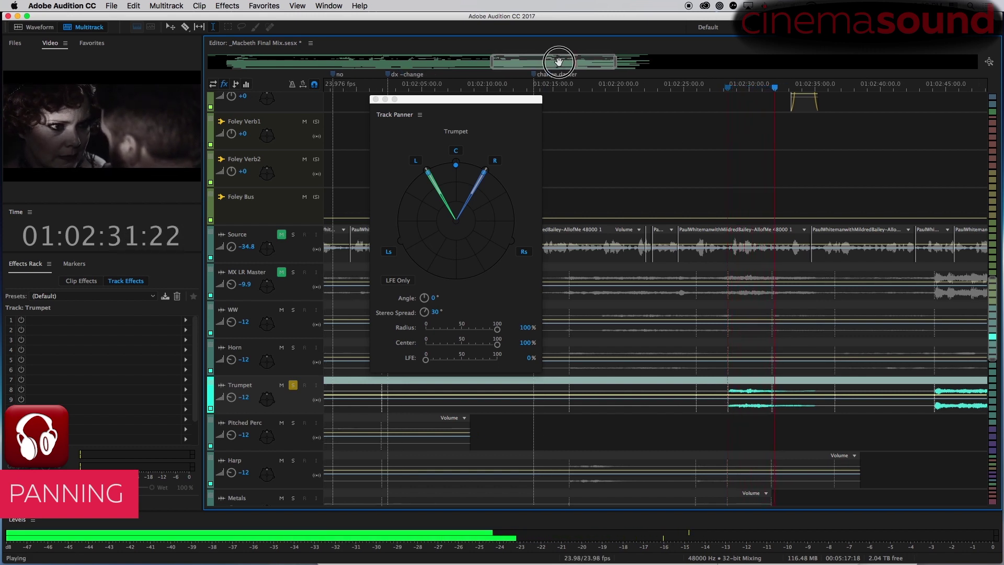
{"action": "key", "text": "space"}
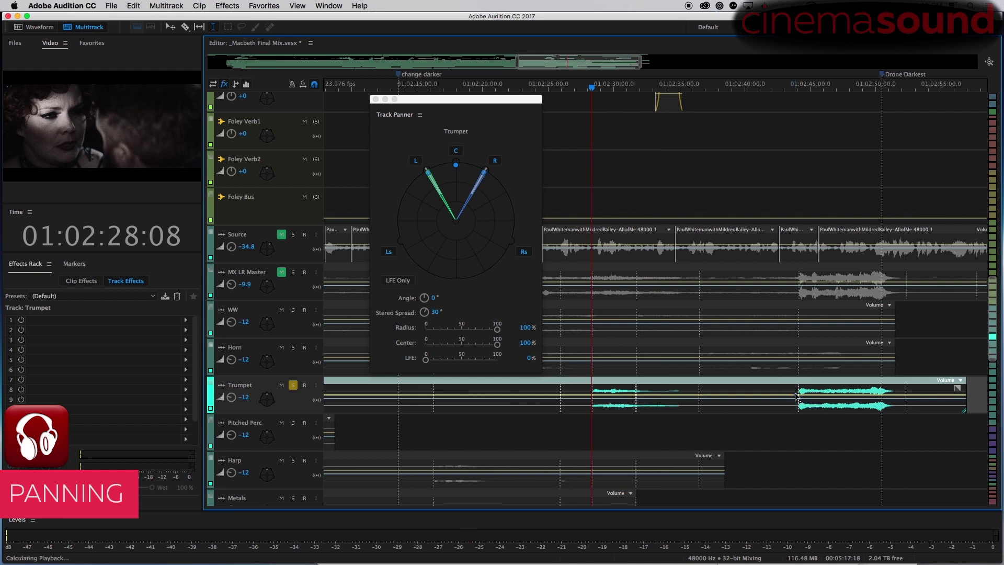
{"action": "key", "text": "space"}
{"action": "key", "text": "space"}
{"action": "left_click", "coordinate": [796, 400]}
{"action": "key", "text": "space"}
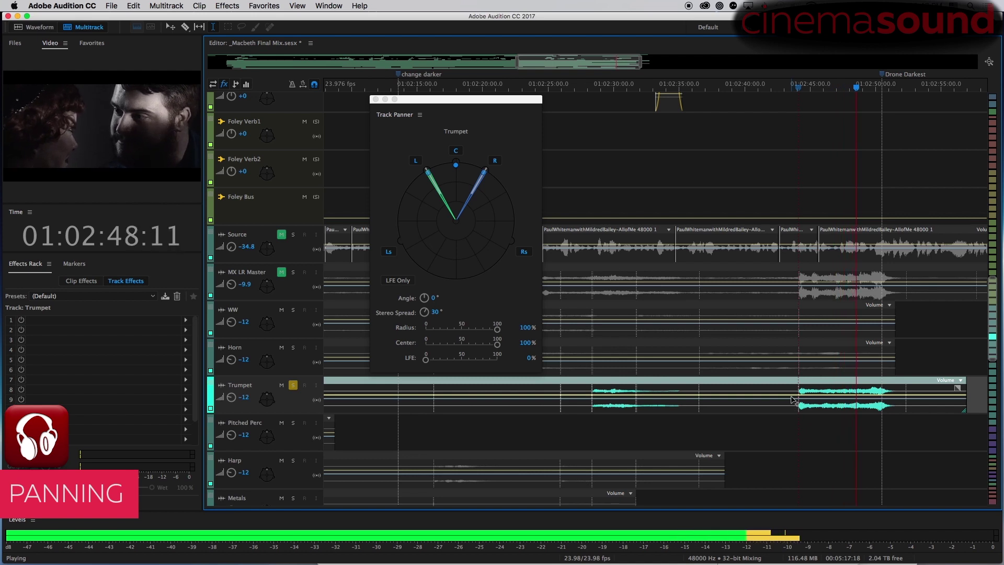
{"action": "key", "text": "space"}
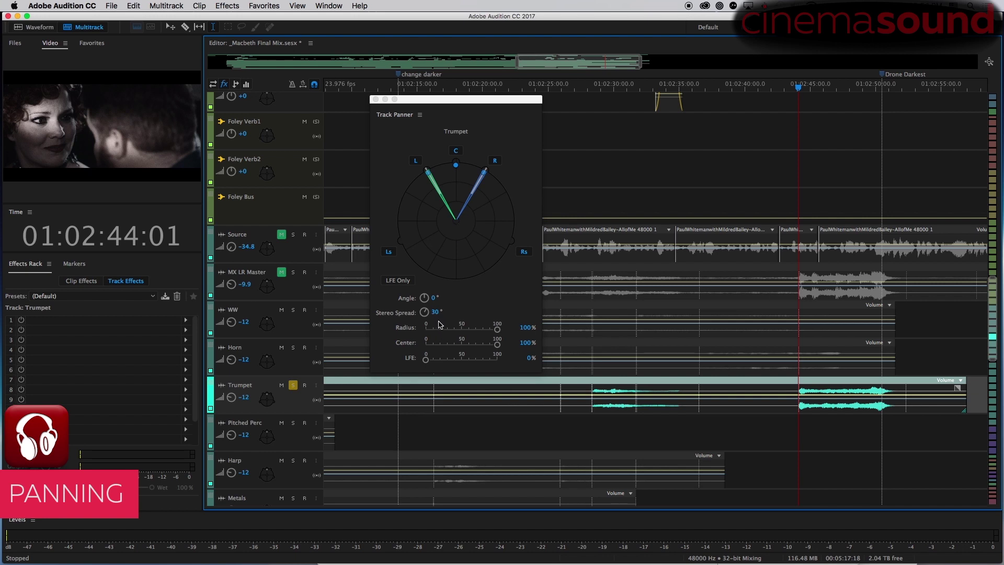
Widen Trumpet's stereo spread to 47° and audition it with Horn also soloed.
{"action": "left_click_drag", "start_coordinate": [428, 316], "coordinate": [428, 309]}
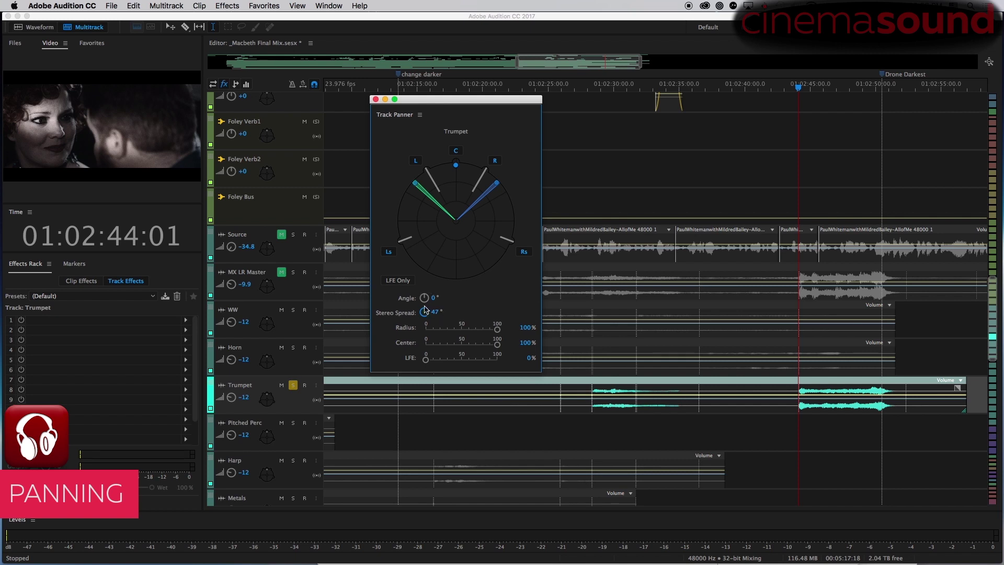
{"action": "left_click", "coordinate": [295, 348]}
{"action": "key", "text": "space"}
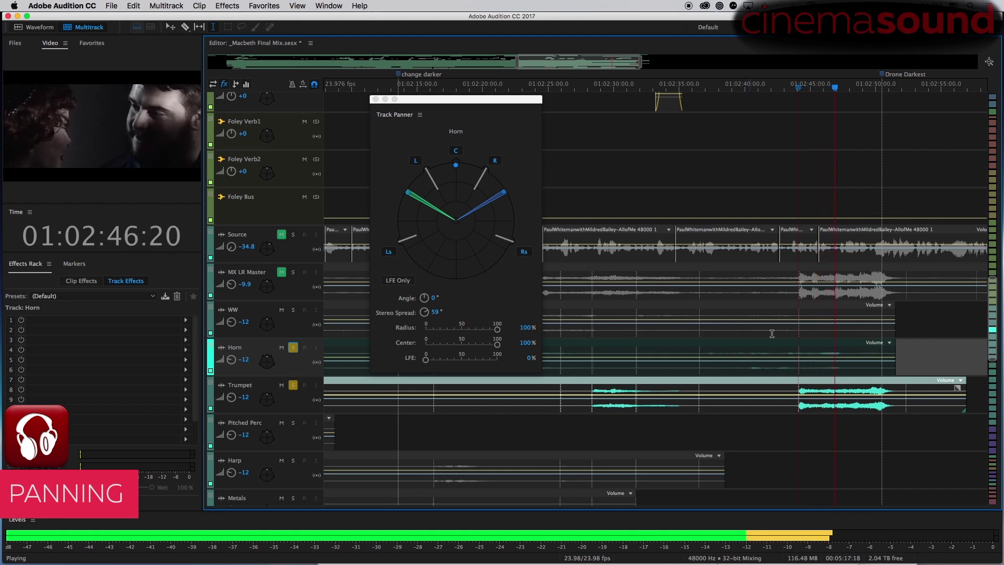
{"action": "key", "text": "space"}
{"action": "left_click", "coordinate": [763, 355]}
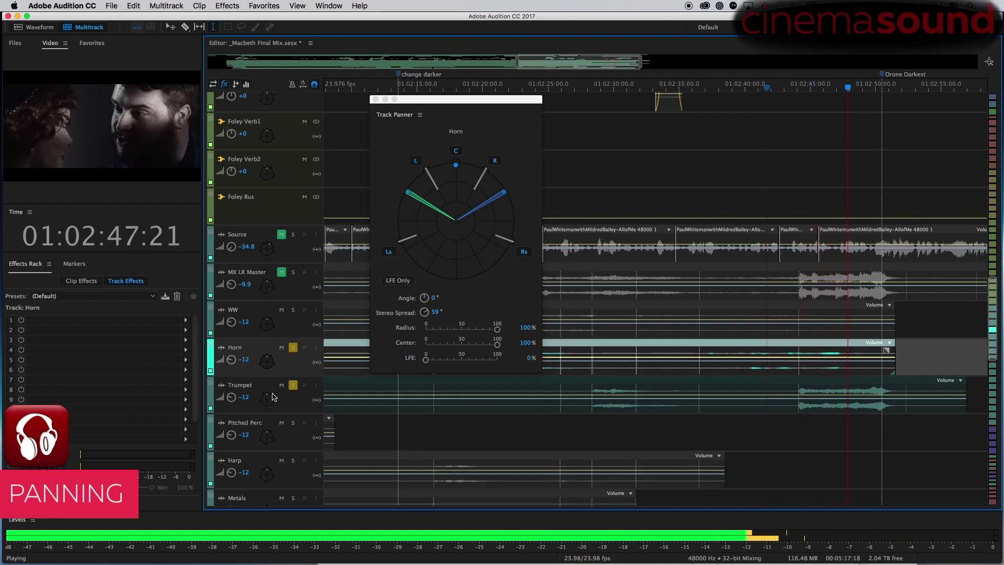
{"action": "key", "text": "space"}
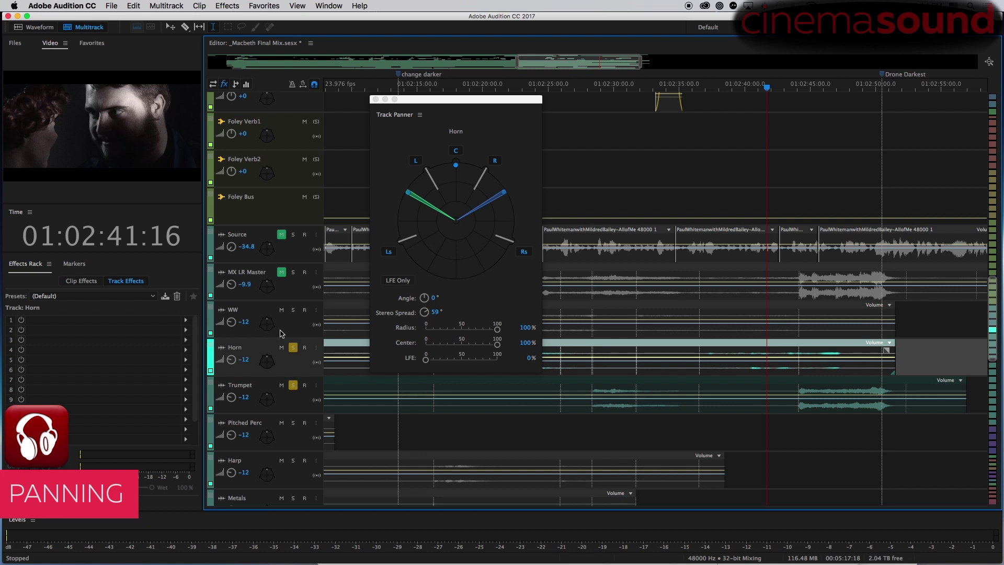
Take the Horn track out of solo, leaving only Trumpet soloed.
{"action": "left_click", "coordinate": [291, 407]}
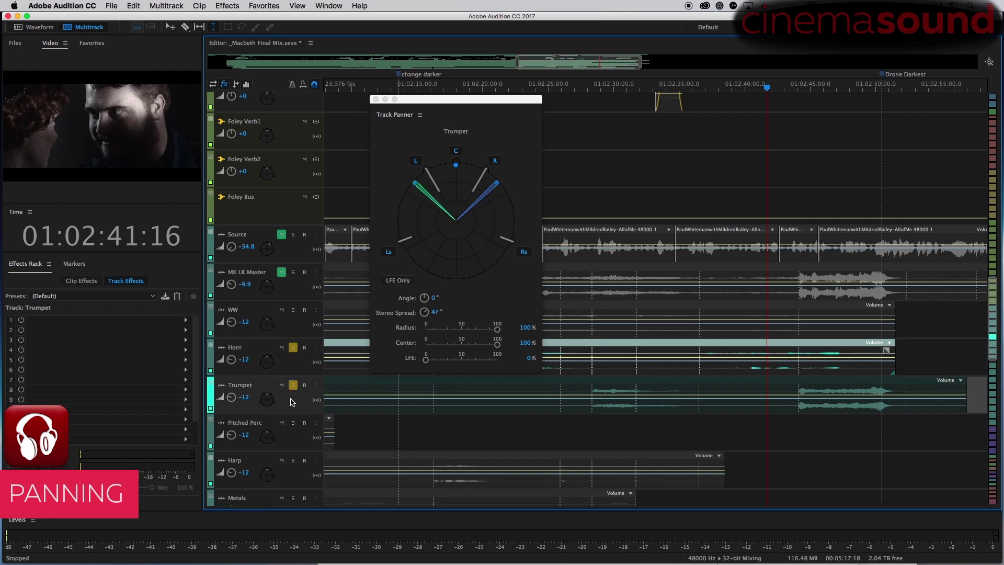
{"action": "left_click", "coordinate": [291, 366]}
{"action": "left_click", "coordinate": [292, 400]}
{"action": "left_click", "coordinate": [293, 350]}
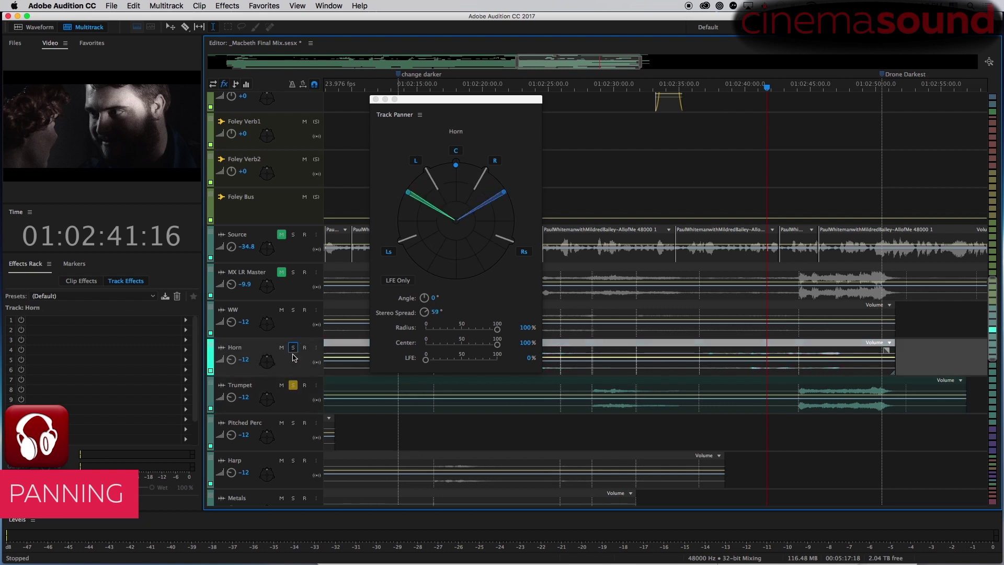
Rename the Trumpet track to Brass.
{"action": "left_click", "coordinate": [247, 386]}
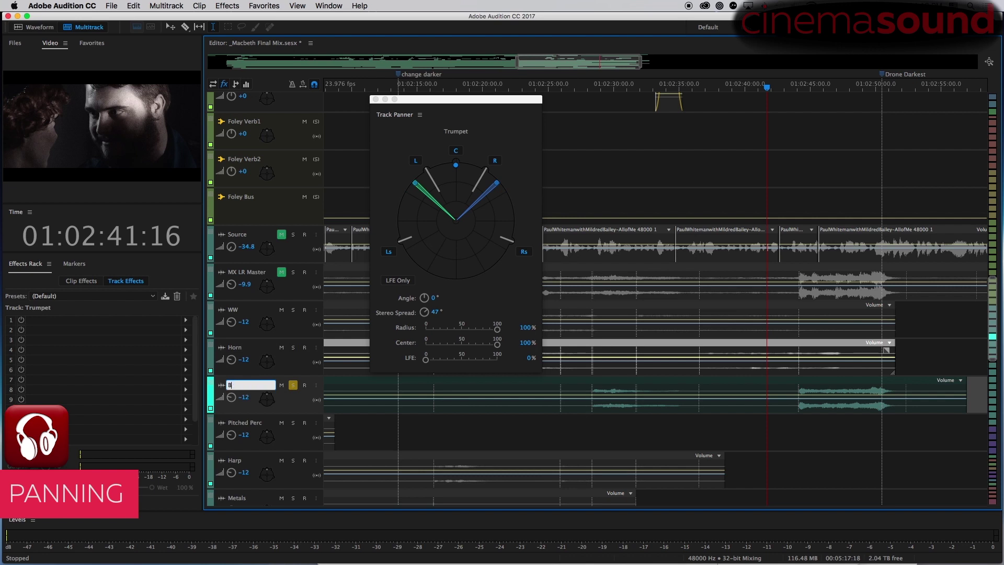
{"action": "key", "text": "Return"}
{"action": "left_click_drag", "start_coordinate": [570, 62], "coordinate": [408, 70]}
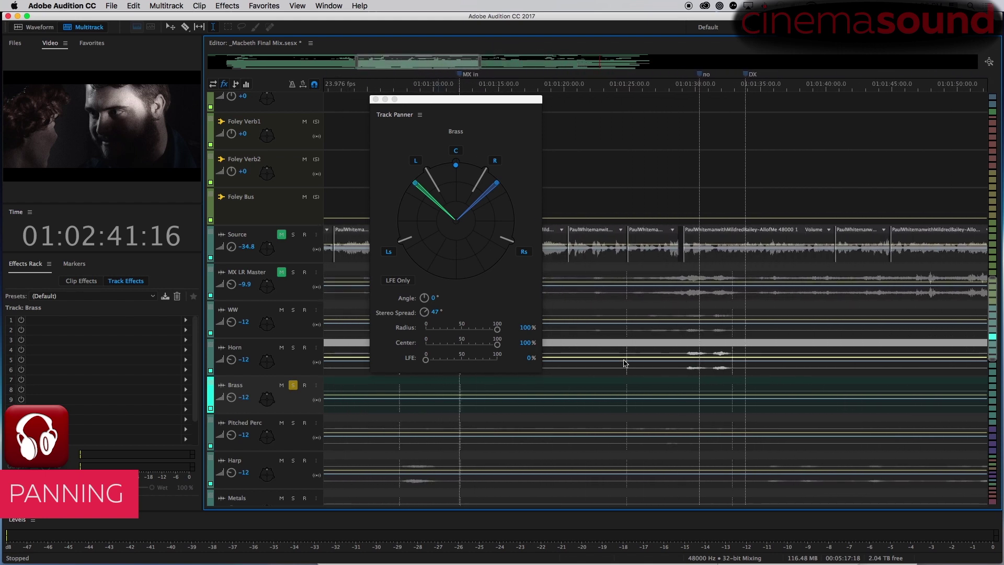
Peek at the Brass clip in Waveform view, return to Multitrack, and solo Pitched Perc.
{"action": "double_click", "coordinate": [631, 385]}
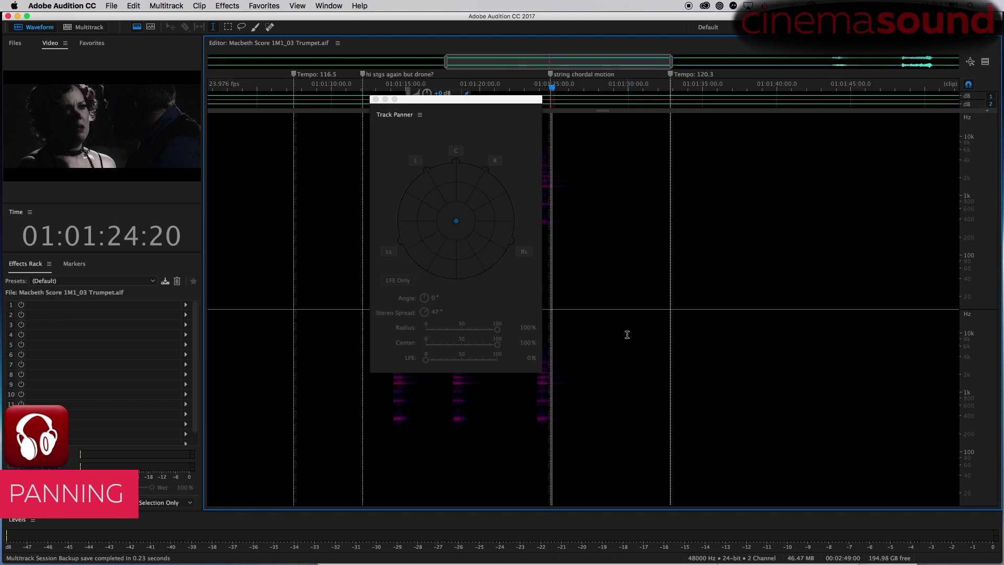
{"action": "key", "text": "8"}
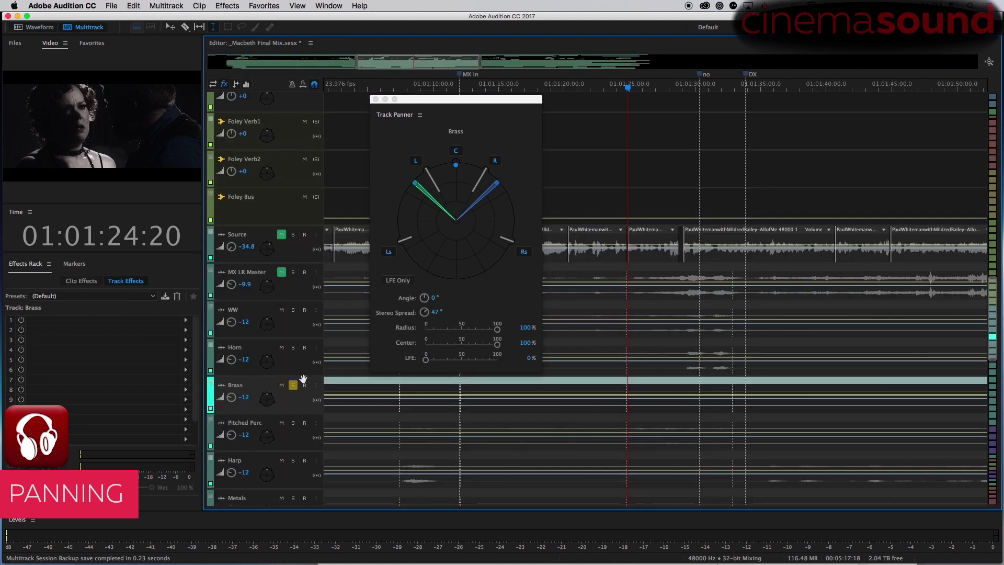
{"action": "left_click", "coordinate": [293, 423]}
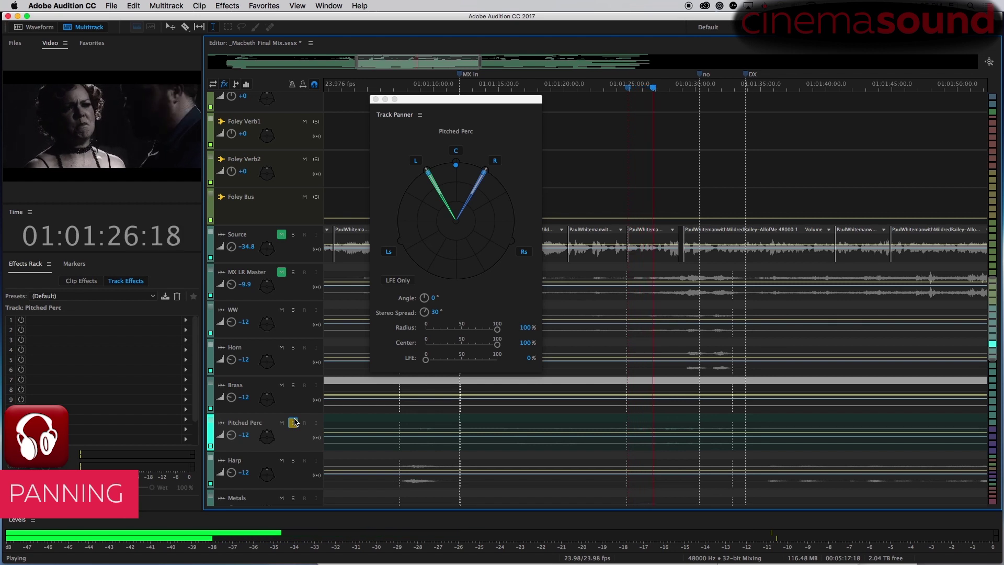
Bring the Pitched Perc clip into view and play it from about 01:01:07.
{"action": "left_click_drag", "start_coordinate": [993, 301], "coordinate": [993, 320]}
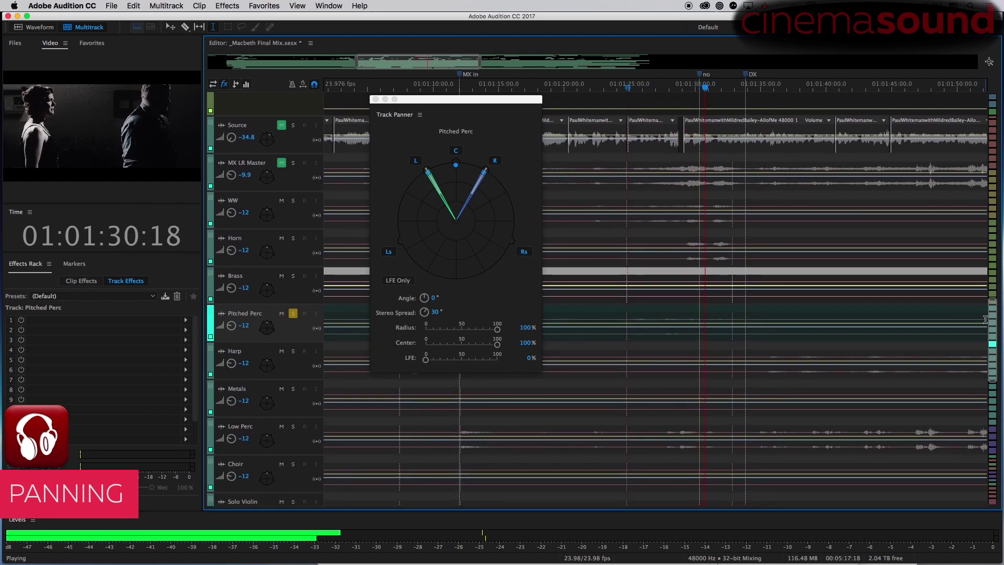
{"action": "scroll", "coordinate": [983, 319], "scroll_direction": "down", "scroll_amount": 3}
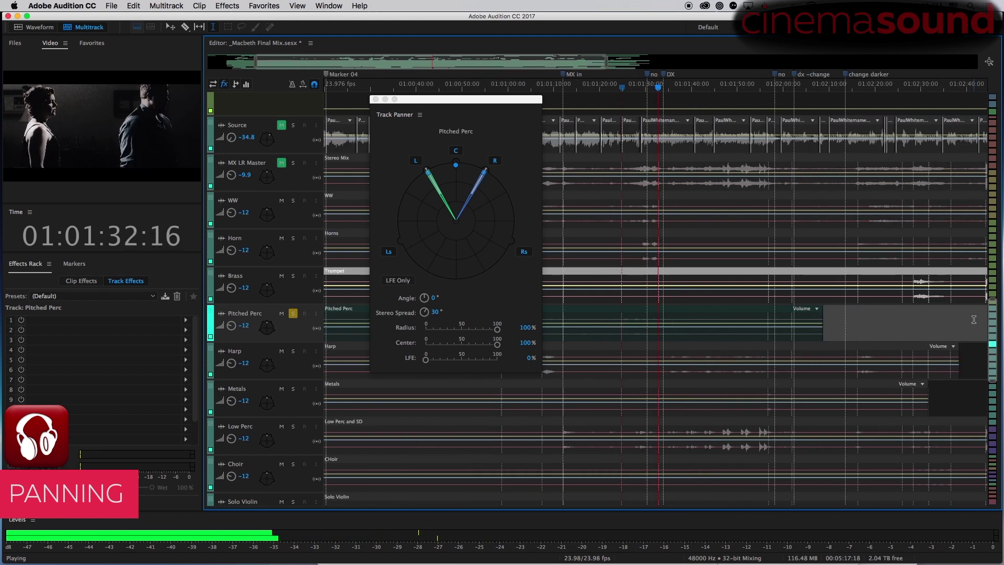
{"action": "scroll", "coordinate": [974, 319], "scroll_direction": "down", "scroll_amount": 2}
{"action": "left_click_drag", "start_coordinate": [476, 99], "coordinate": [845, 86]}
{"action": "key", "text": "space"}
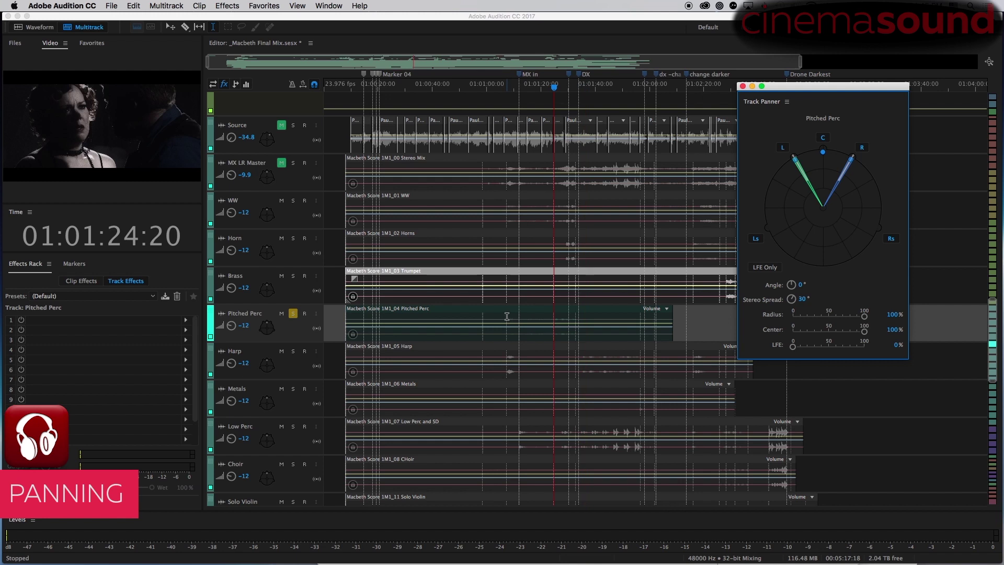
{"action": "left_click", "coordinate": [507, 317]}
{"action": "key", "text": "space"}
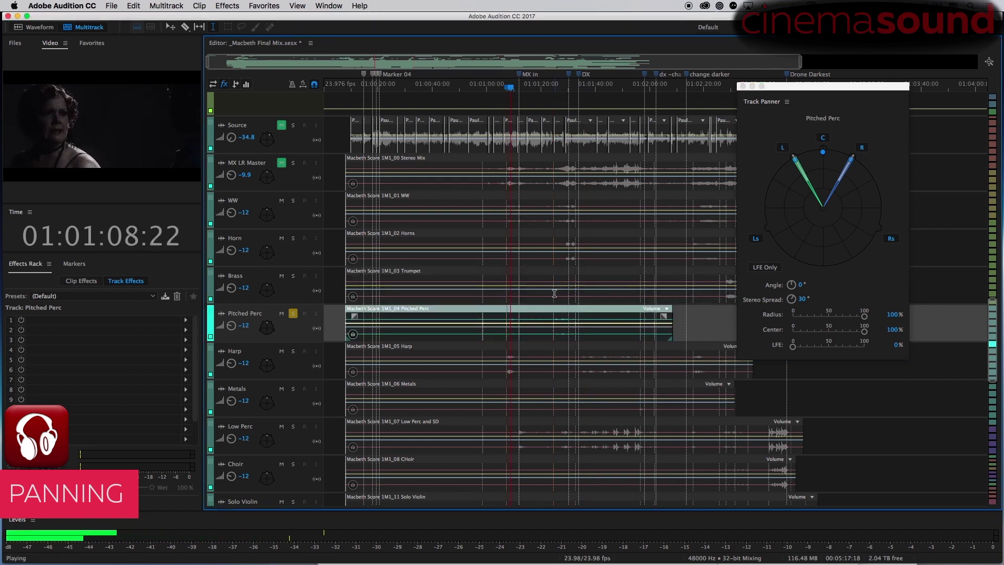
Stop playback and rename the Pitched Perc track to celeste.
{"action": "scroll", "coordinate": [555, 293], "scroll_direction": "up", "scroll_amount": 3}
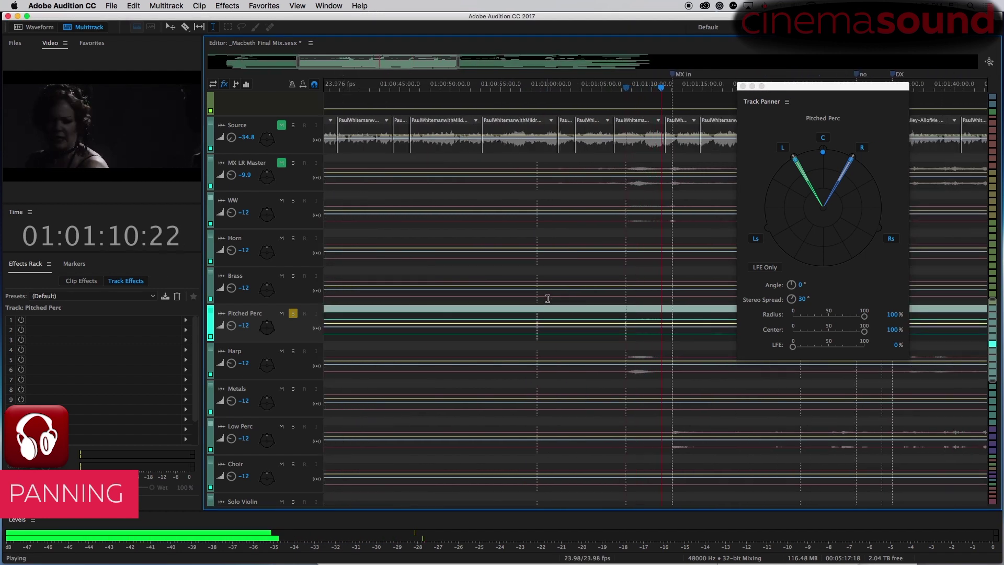
{"action": "scroll", "coordinate": [546, 298], "scroll_direction": "down", "scroll_amount": 3}
{"action": "key", "text": "space"}
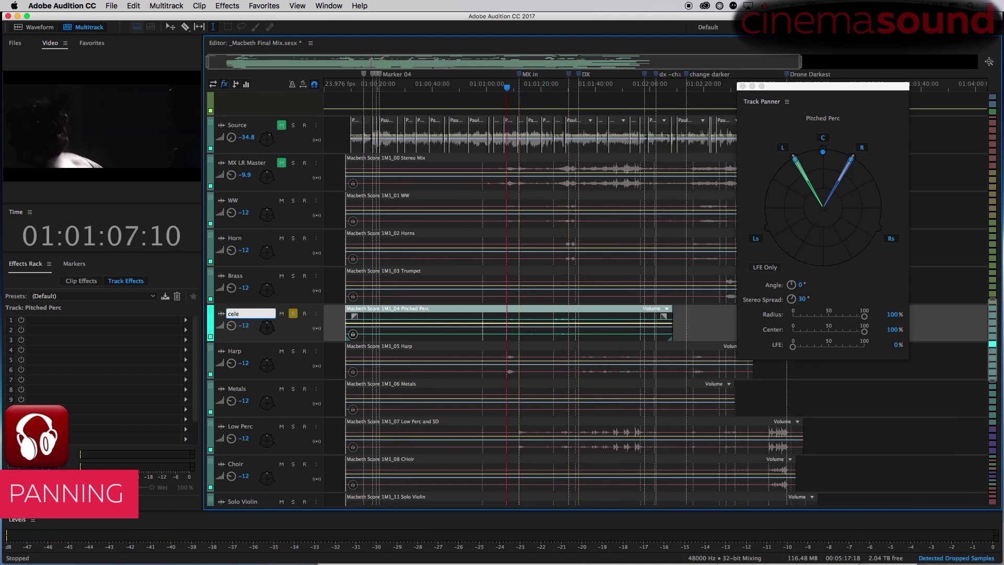
{"action": "type", "text": "celeste"}
{"action": "key", "text": "Return"}
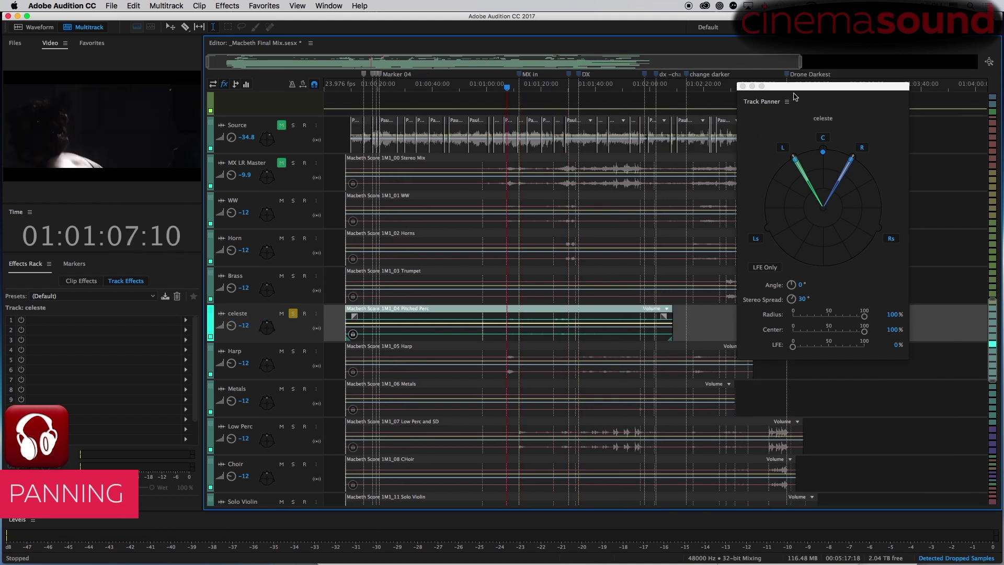
Pan celeste left to about -44° at 93% radius and widen its spread to 43°.
{"action": "left_click_drag", "start_coordinate": [794, 93], "coordinate": [408, 90]}
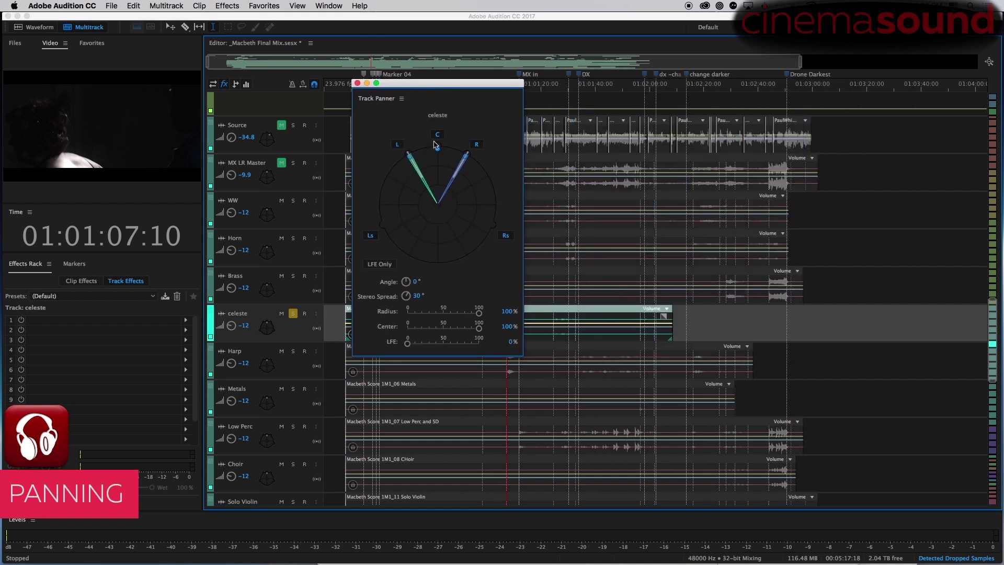
{"action": "left_click_drag", "start_coordinate": [438, 152], "coordinate": [422, 154]}
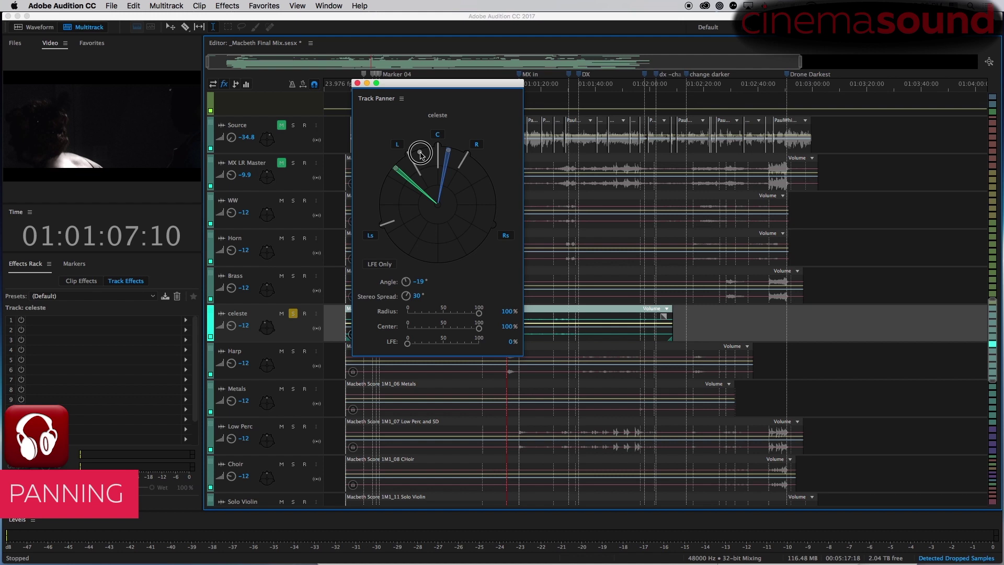
{"action": "left_click_drag", "start_coordinate": [432, 152], "coordinate": [440, 155]}
{"action": "key", "text": "space"}
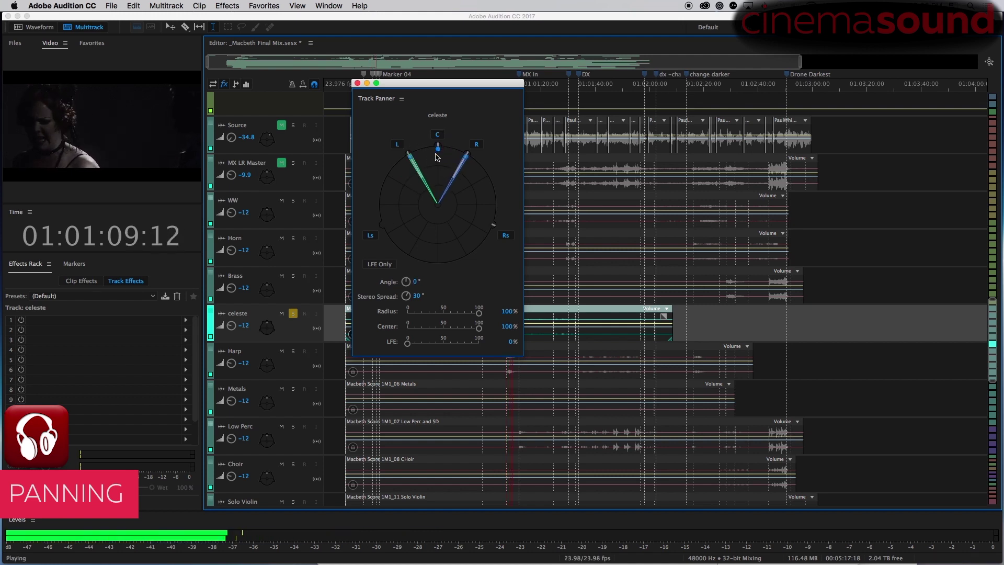
{"action": "key", "text": "space"}
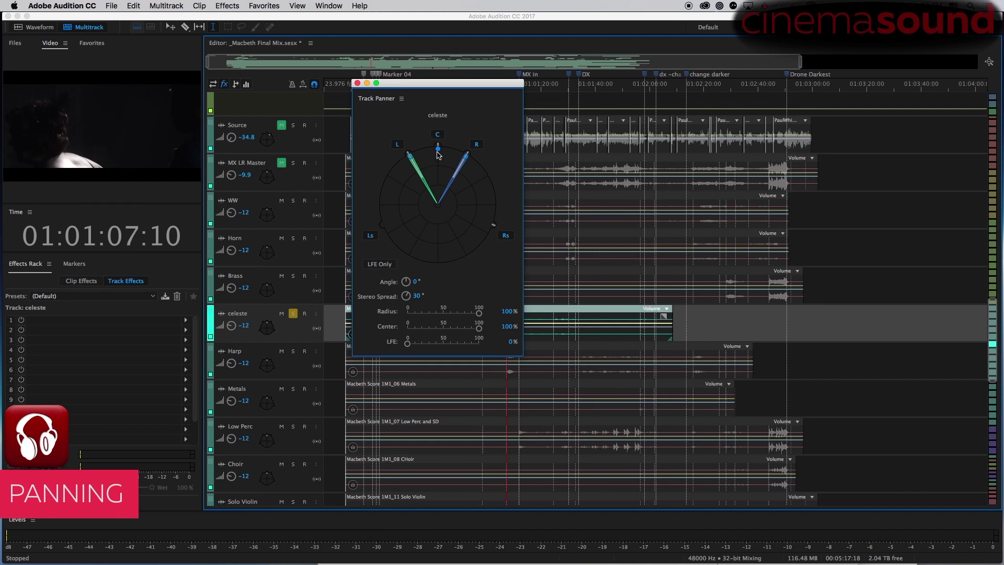
{"action": "left_click_drag", "start_coordinate": [439, 154], "coordinate": [404, 168]}
{"action": "key", "text": "space"}
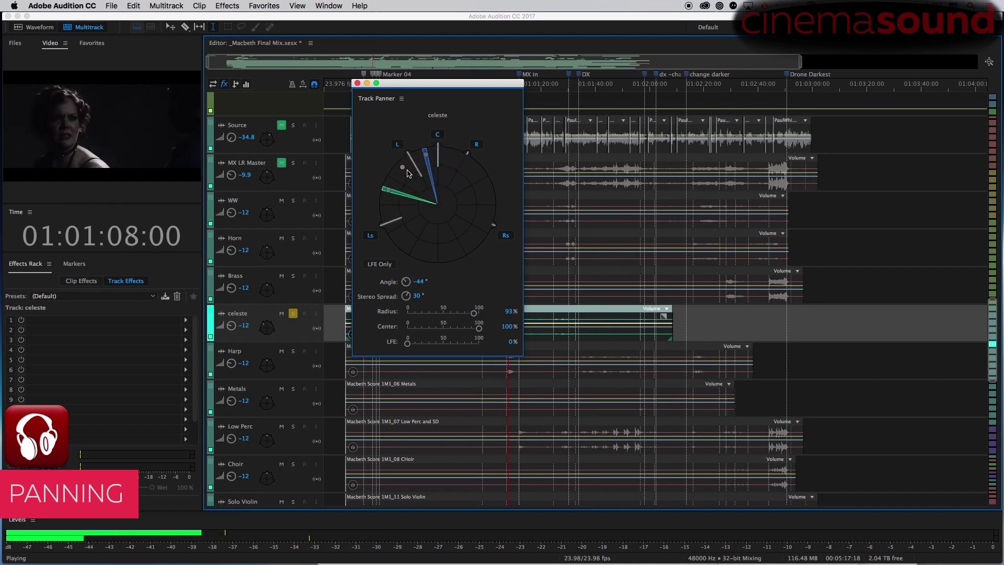
{"action": "left_click_drag", "start_coordinate": [406, 296], "coordinate": [410, 292]}
{"action": "key", "text": "space"}
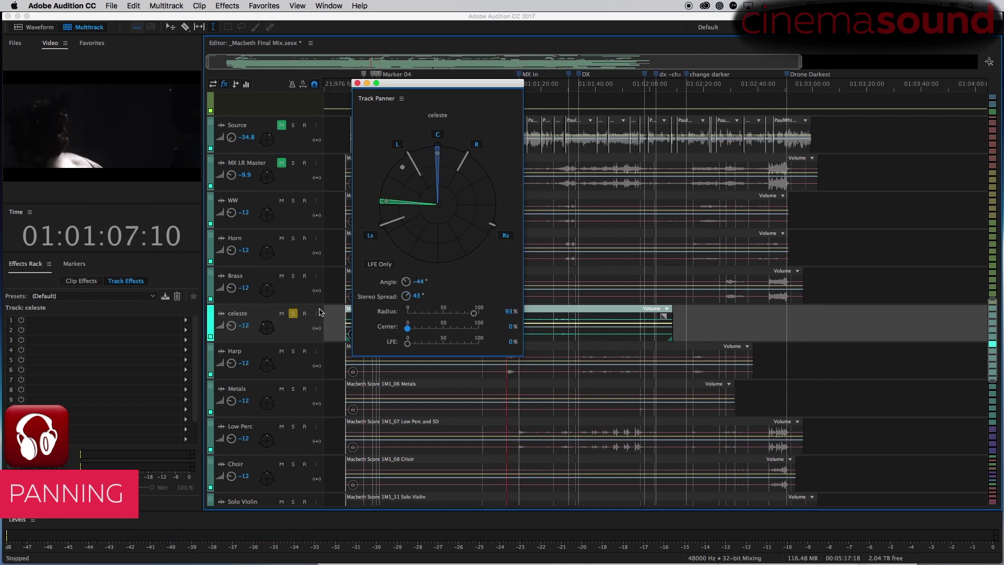
Compare the Brass, Horn and WW panning, then audition celeste again.
{"action": "left_click", "coordinate": [293, 292]}
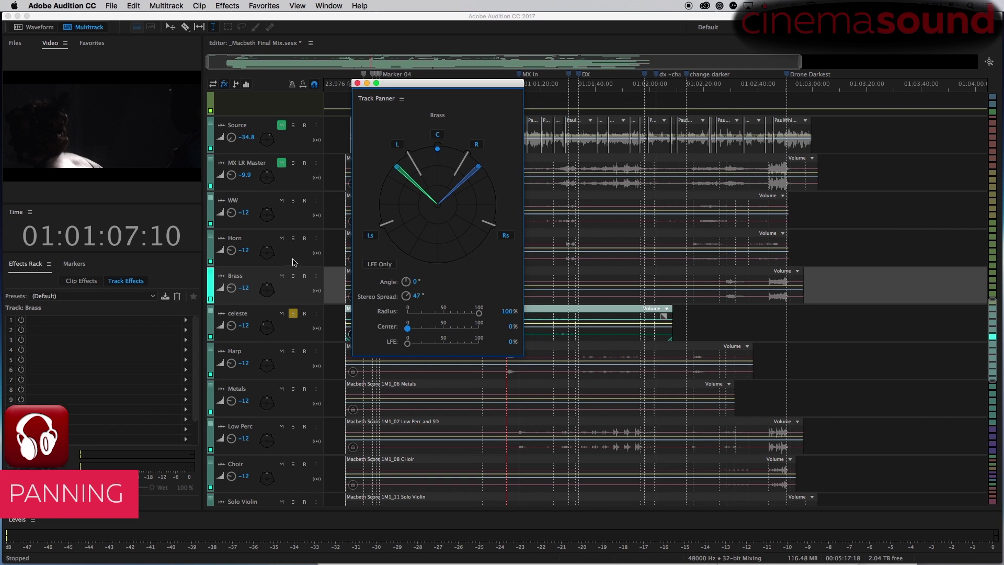
{"action": "left_click", "coordinate": [293, 263]}
{"action": "left_click_drag", "start_coordinate": [445, 328], "coordinate": [454, 327]}
{"action": "left_click", "coordinate": [295, 223]}
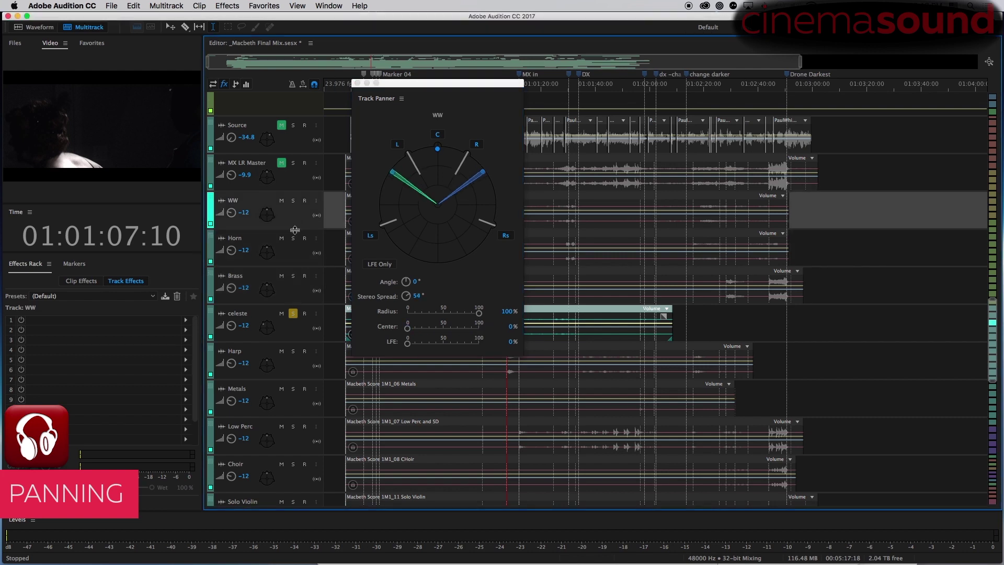
{"action": "left_click", "coordinate": [303, 335]}
{"action": "key", "text": "space"}
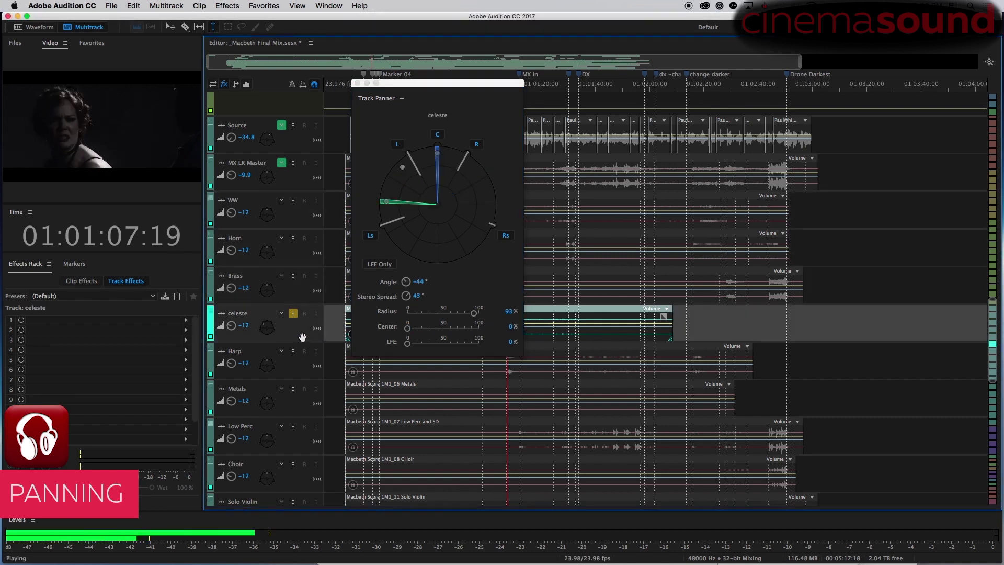
{"action": "left_click_drag", "start_coordinate": [449, 83], "coordinate": [806, 73]}
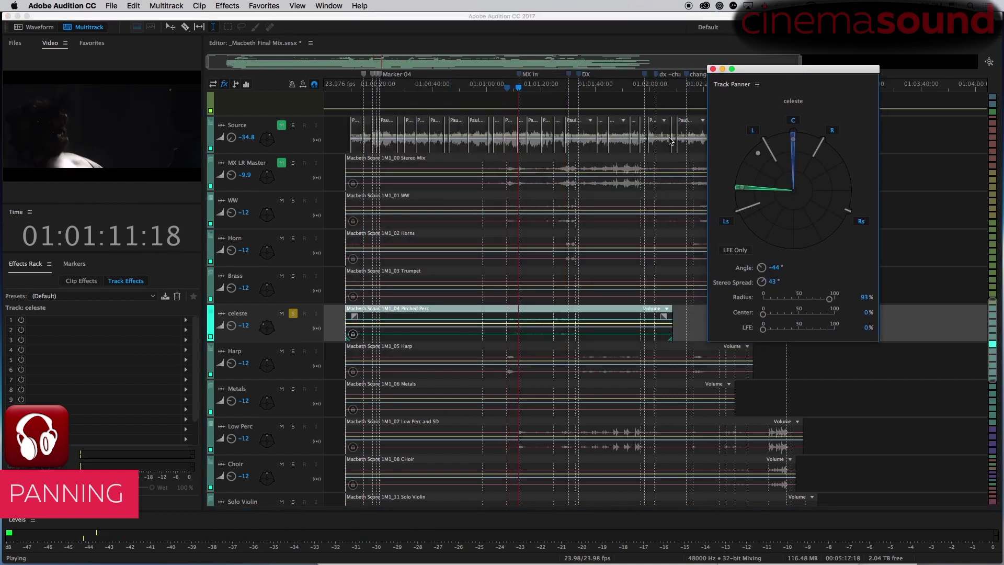
{"action": "key", "text": "space"}
Switch the solo from celeste to Harp, set Harp's Center to 0% and pan it to 24°.
{"action": "left_click", "coordinate": [294, 314]}
{"action": "left_click", "coordinate": [293, 352]}
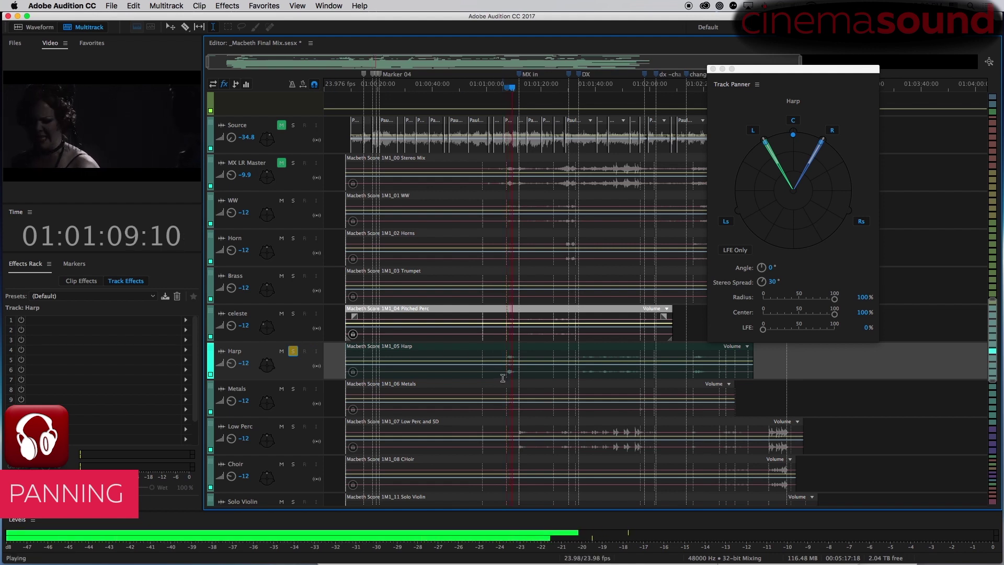
{"action": "left_click_drag", "start_coordinate": [835, 313], "coordinate": [707, 314]}
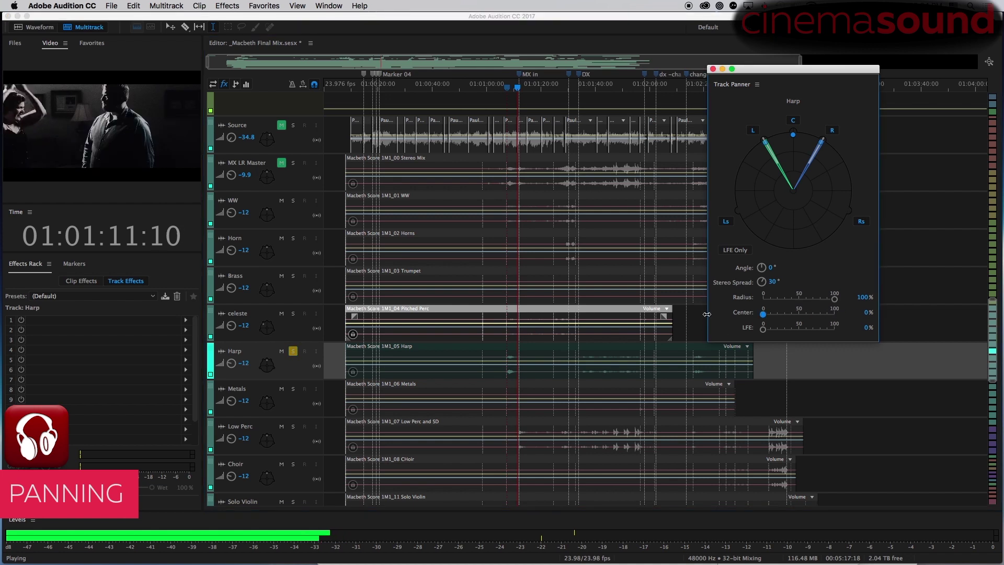
{"action": "key", "text": "space"}
{"action": "key", "text": "space"}
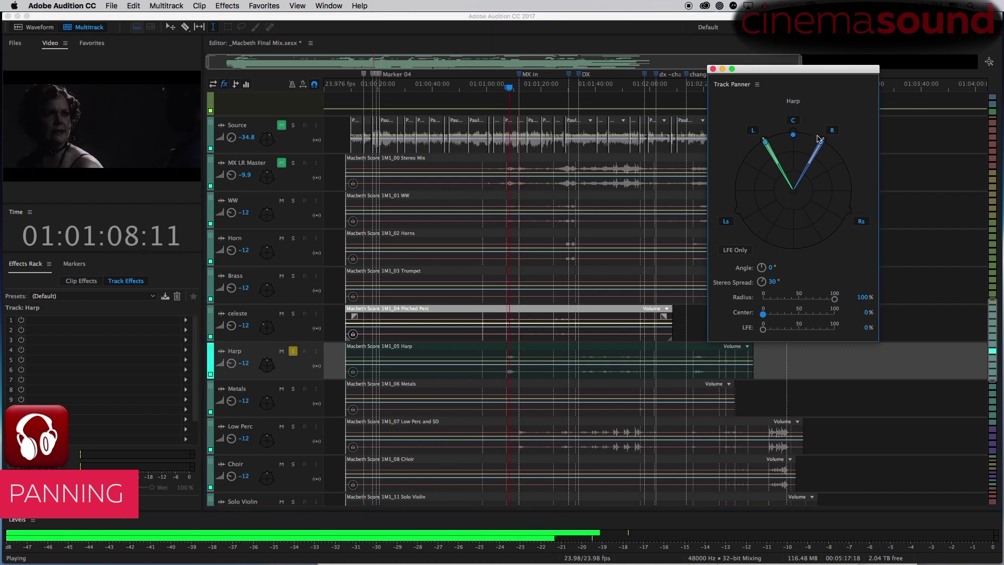
{"action": "mouse_move", "coordinate": [819, 138]}
{"action": "left_mouse_down"}
{"action": "mouse_move", "coordinate": [808, 133]}
{"action": "mouse_move", "coordinate": [820, 130]}
{"action": "left_mouse_up"}
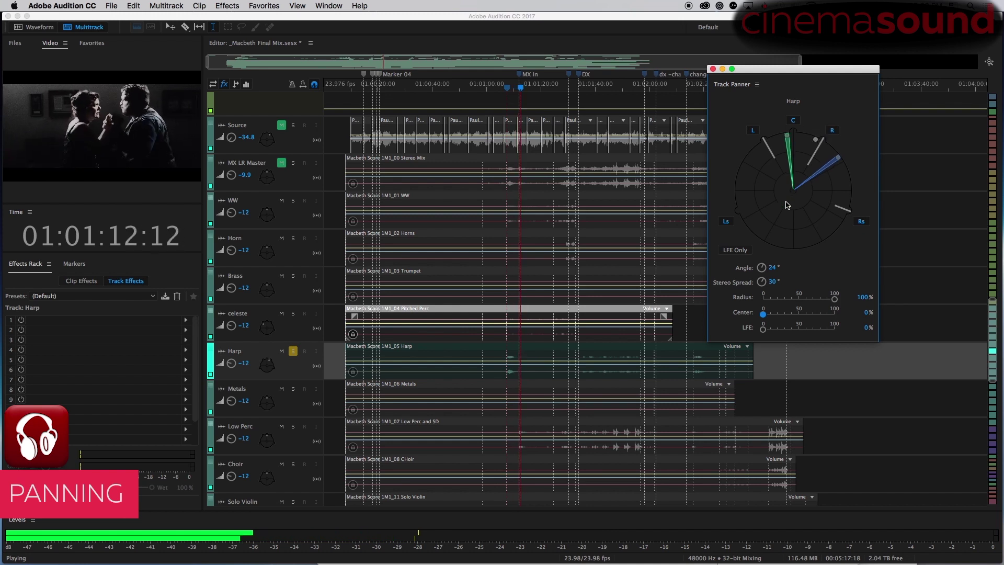
{"action": "key", "text": "space"}
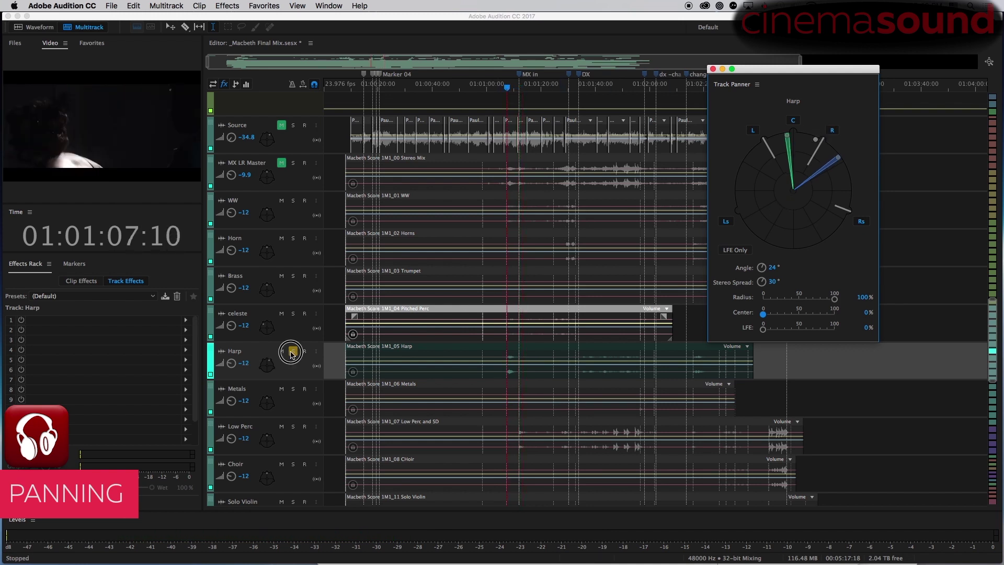
Solo Metals in place of Harp and pull its Center level down to 0%.
{"action": "left_click", "coordinate": [293, 389]}
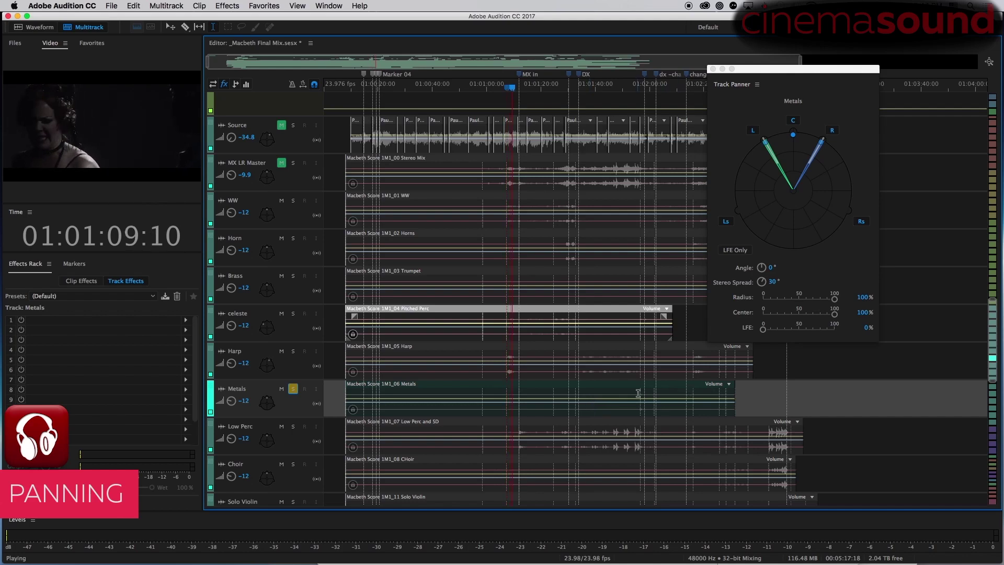
{"action": "left_click", "coordinate": [638, 394]}
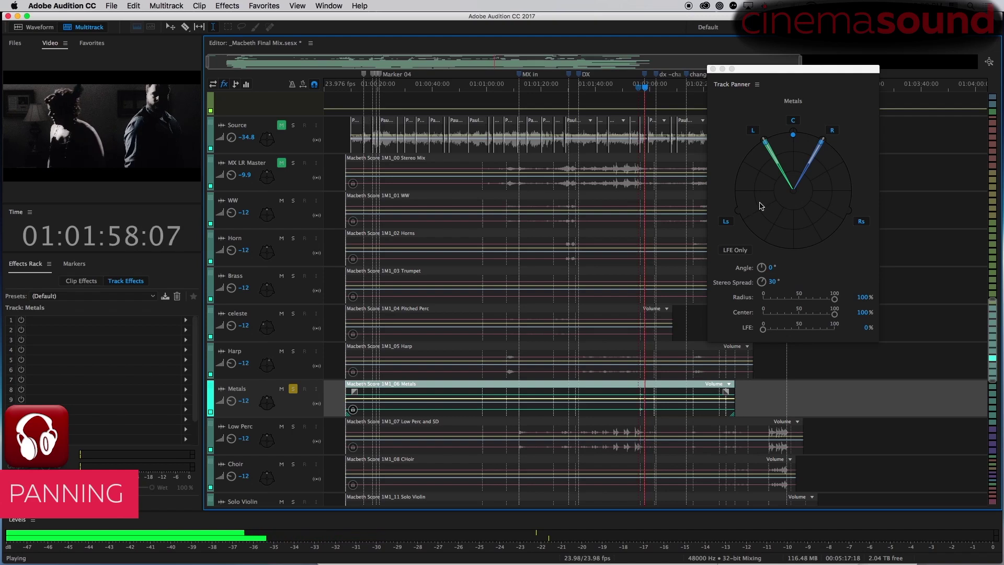
{"action": "left_click_drag", "start_coordinate": [835, 314], "coordinate": [708, 321]}
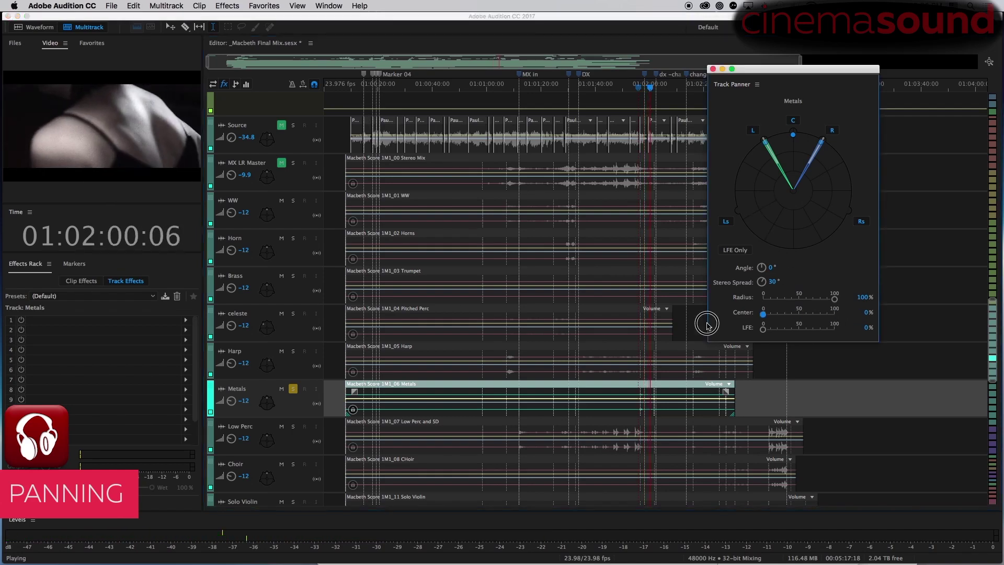
{"action": "left_click_drag", "start_coordinate": [793, 135], "coordinate": [834, 152]}
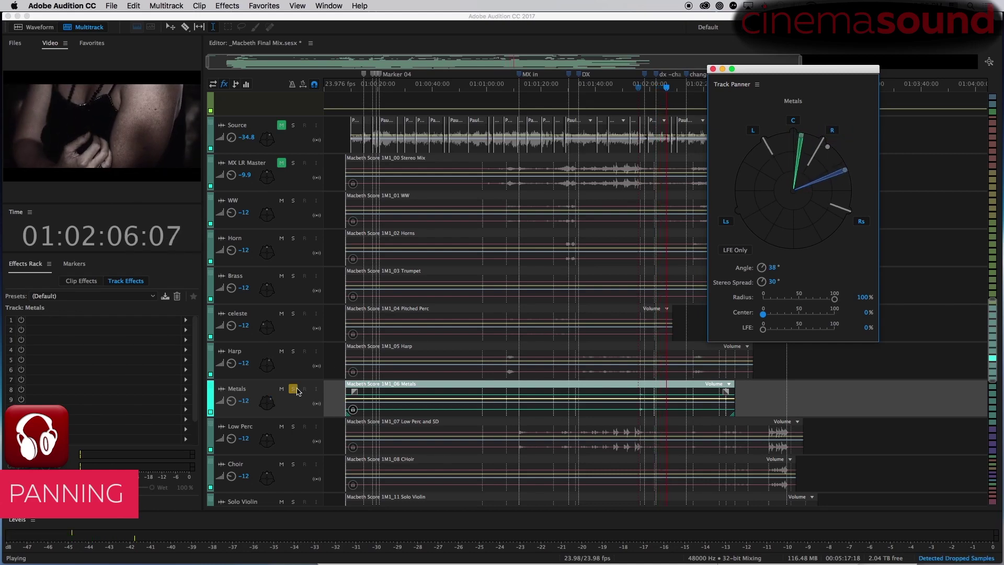
Stop playback, unsolo Metals and solo Low Perc.
{"action": "left_click", "coordinate": [294, 389]}
{"action": "key", "text": "space"}
{"action": "left_click", "coordinate": [293, 428]}
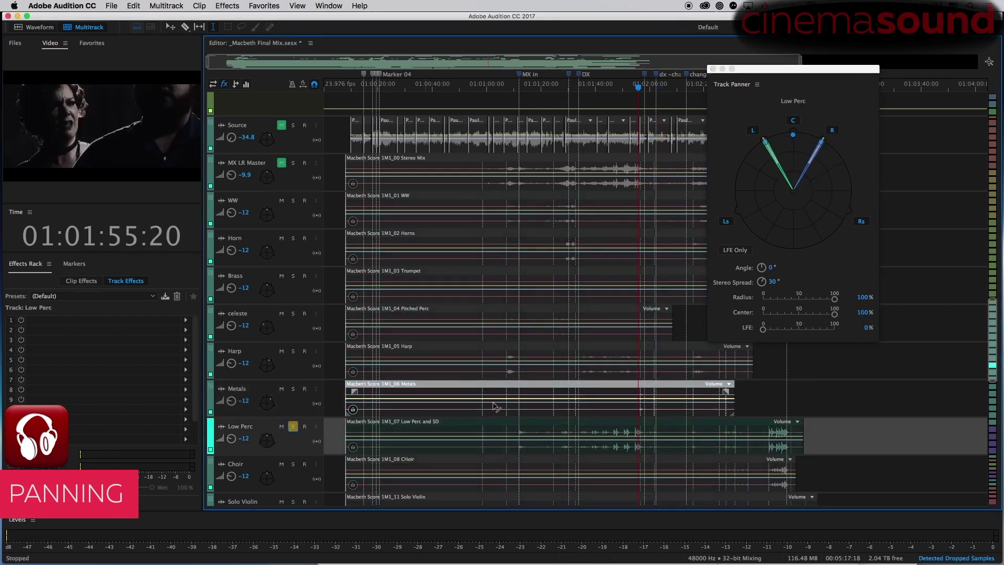
{"action": "left_click", "coordinate": [613, 431]}
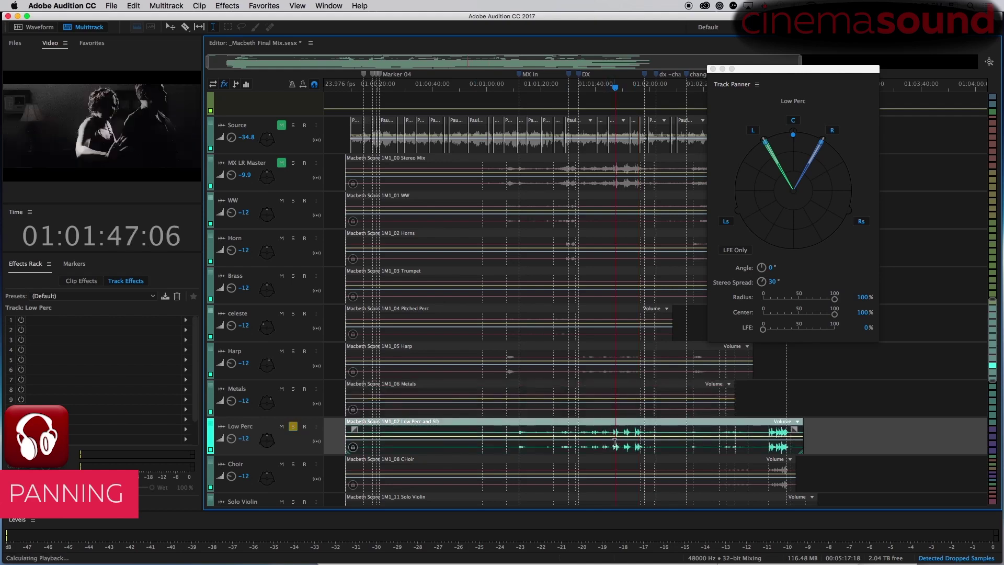
{"action": "key", "text": "space"}
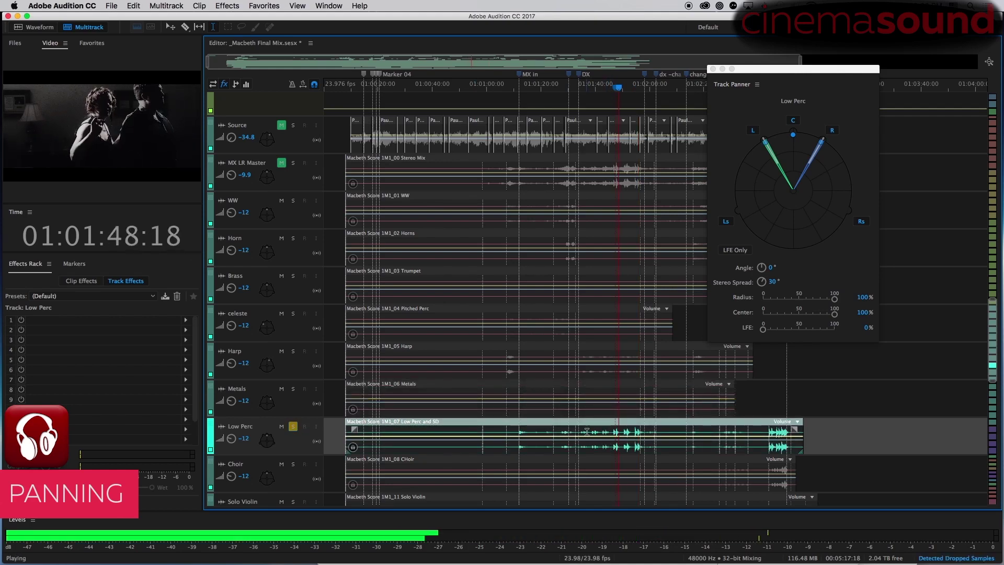
{"action": "key", "text": "space"}
{"action": "left_click", "coordinate": [518, 433]}
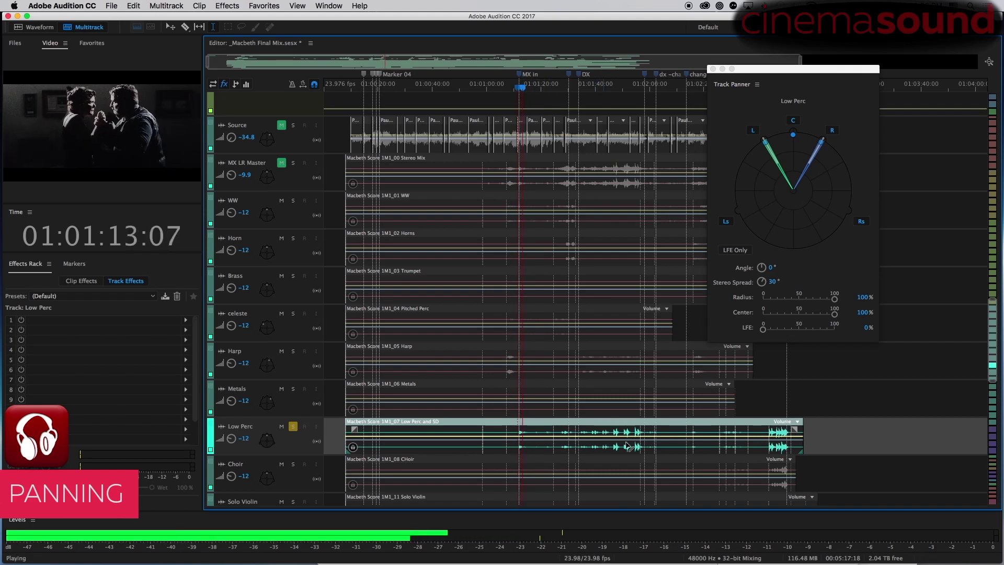
{"action": "left_click", "coordinate": [635, 449]}
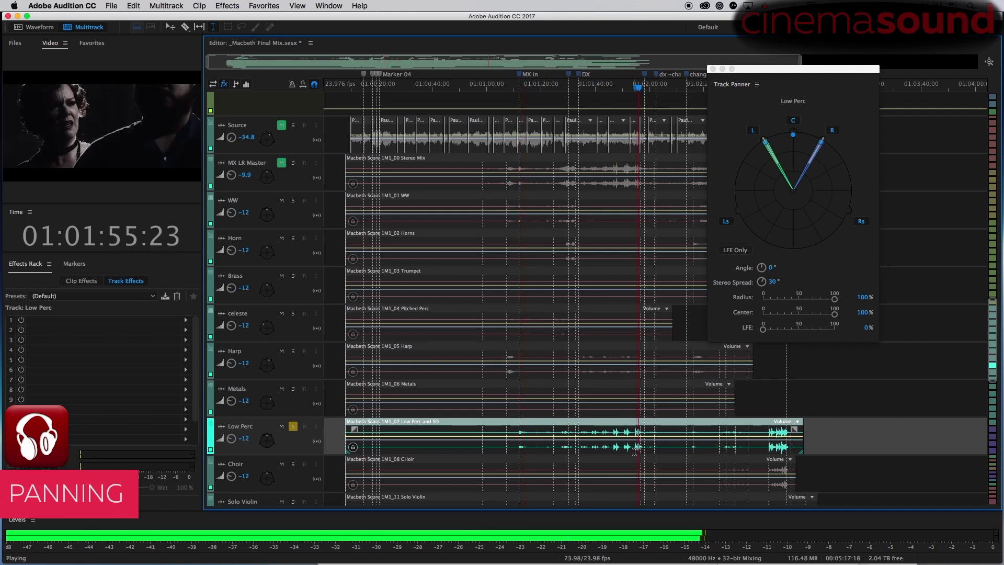
{"action": "left_click", "coordinate": [773, 442]}
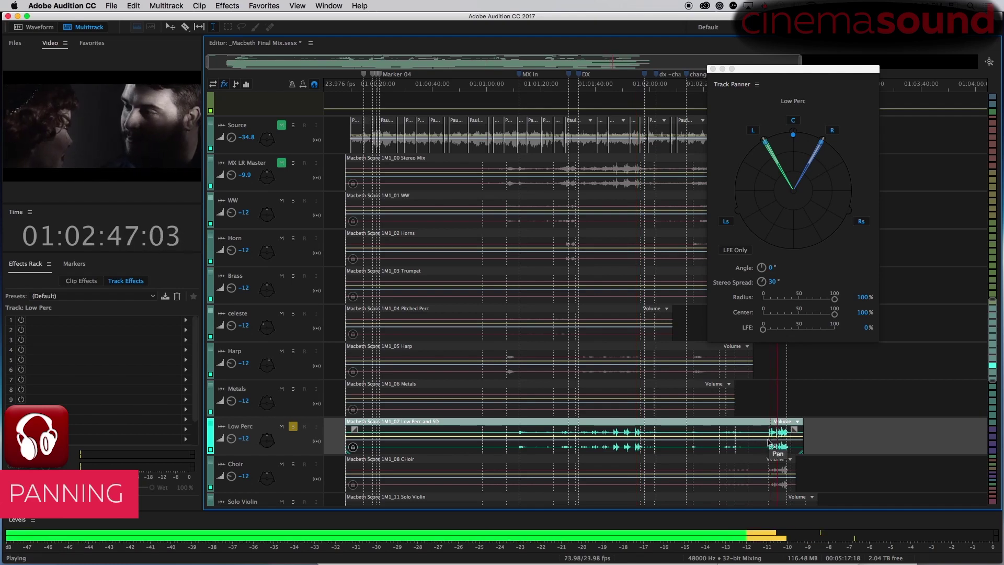
{"action": "left_click", "coordinate": [771, 445]}
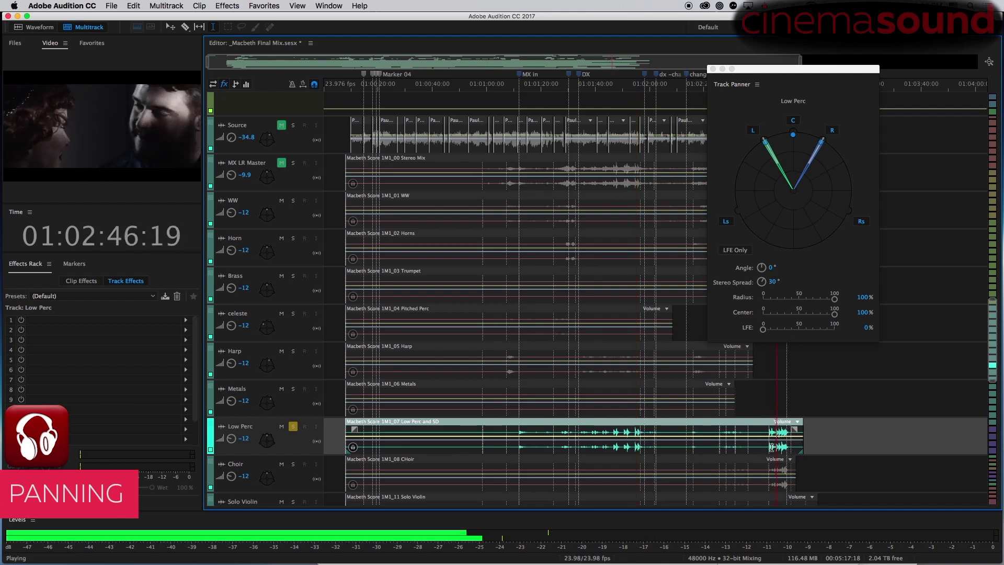
{"action": "key", "text": "space"}
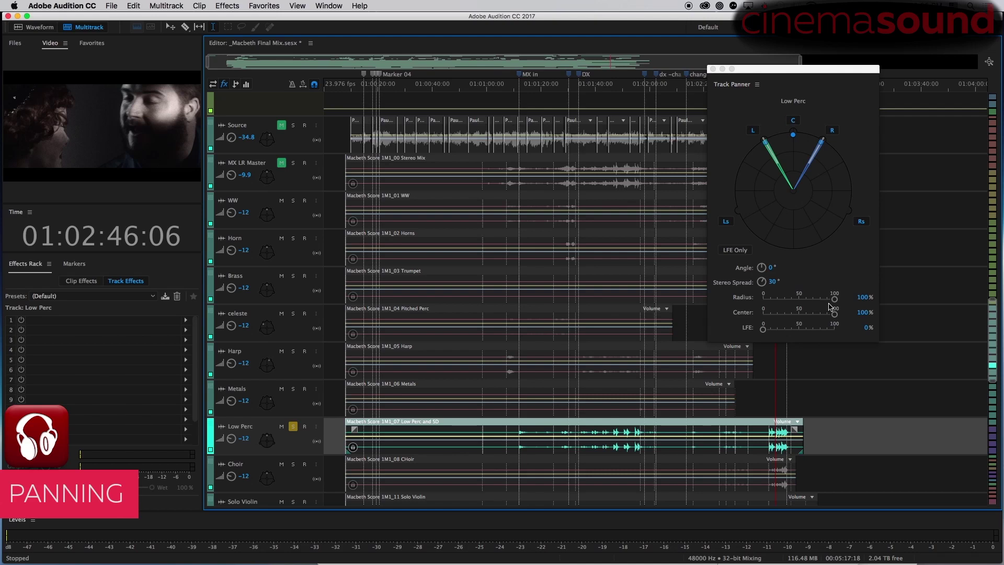
Give Low Perc 0% centre, an 81° stereo spread and 55% LFE, previewing playback.
{"action": "left_click_drag", "start_coordinate": [833, 318], "coordinate": [835, 319]}
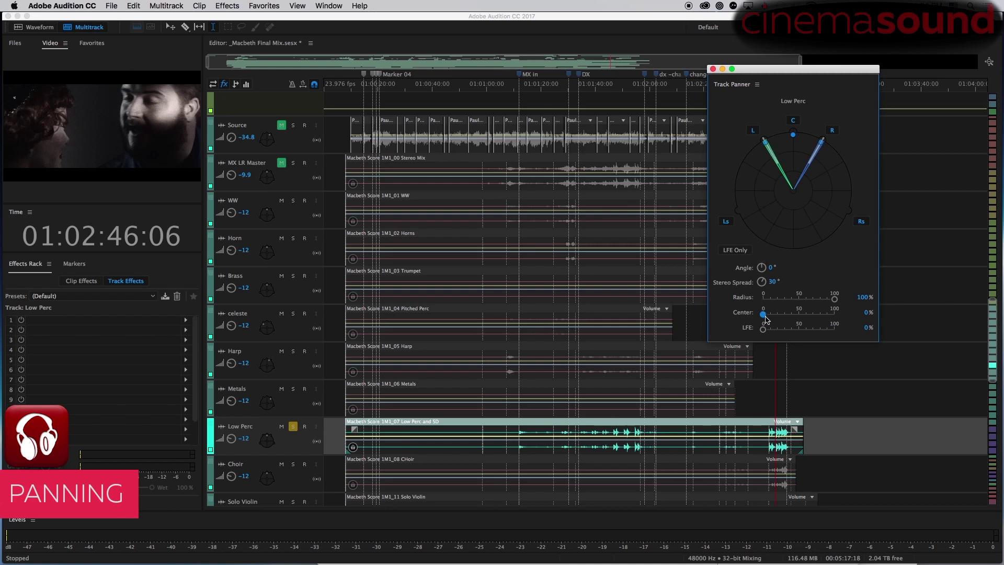
{"action": "left_click_drag", "start_coordinate": [764, 285], "coordinate": [777, 272]}
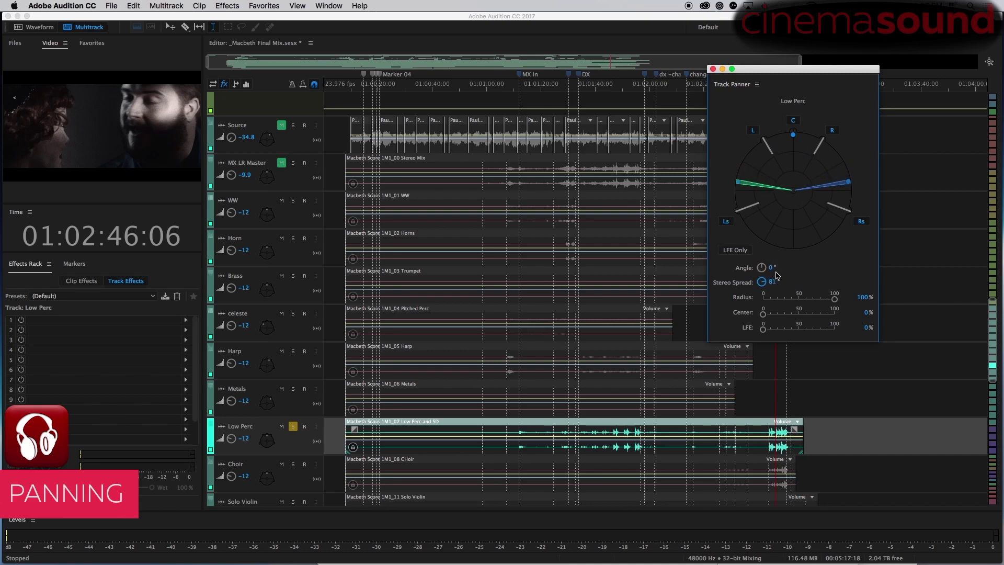
{"action": "key", "text": "space"}
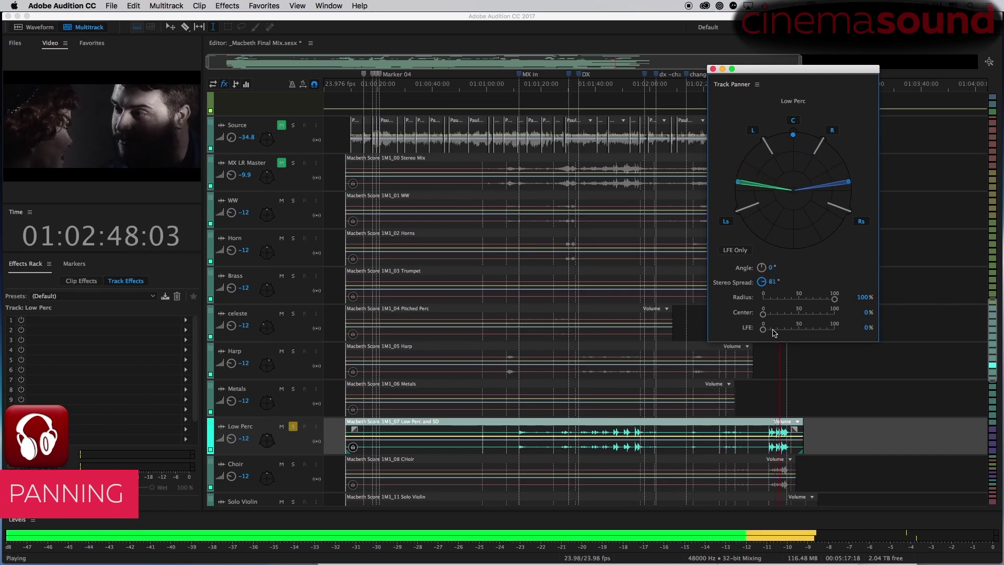
{"action": "key", "text": "space"}
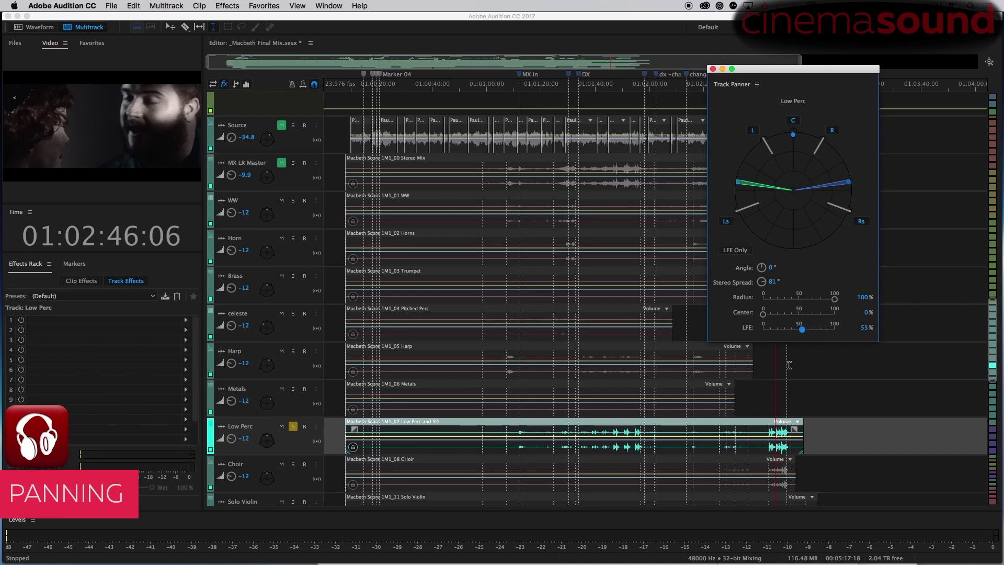
{"action": "key", "text": "space"}
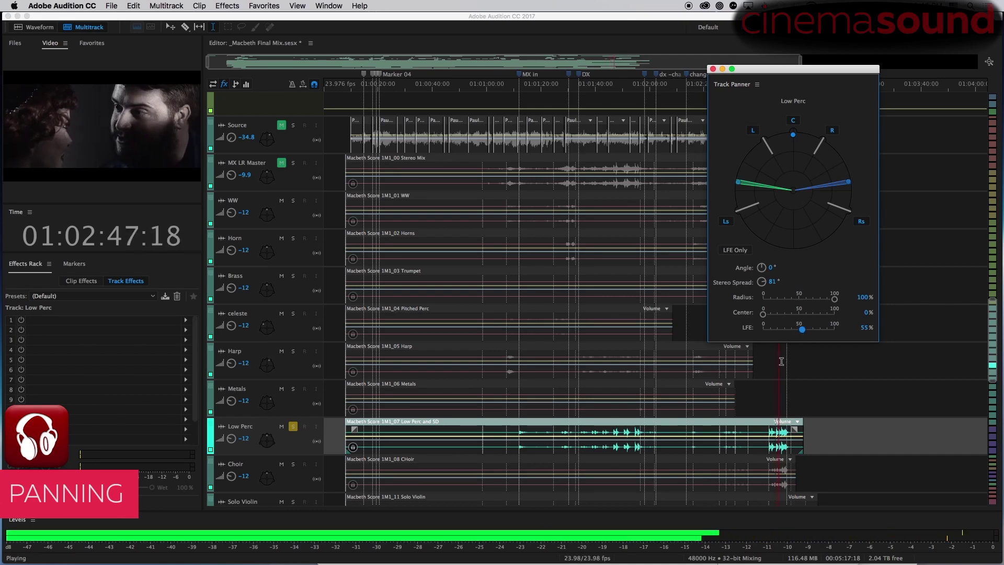
{"action": "key", "text": "space"}
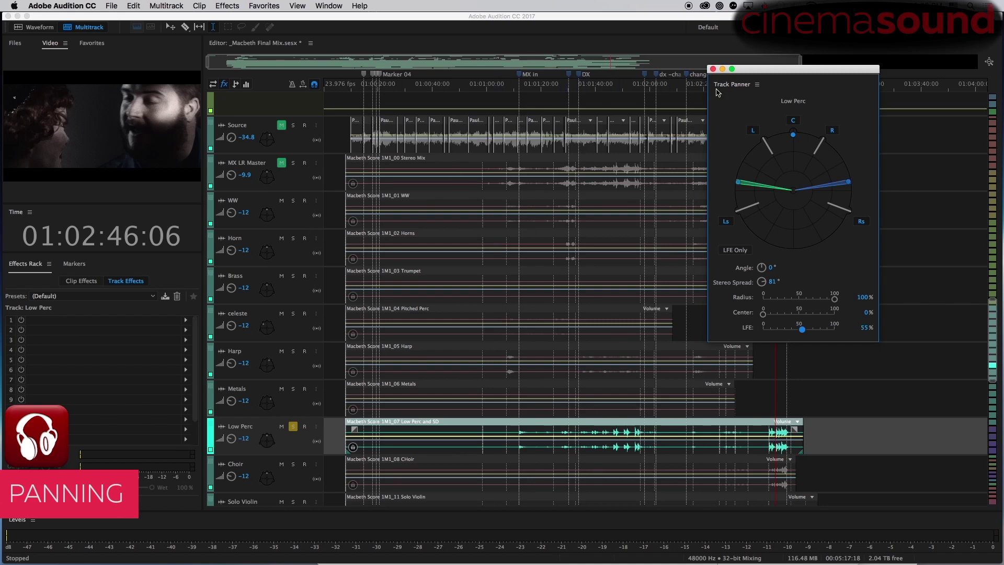
Solo Choir and set it to 0% centre with an 83° stereo spread.
{"action": "left_click_drag", "start_coordinate": [988, 324], "coordinate": [989, 349]}
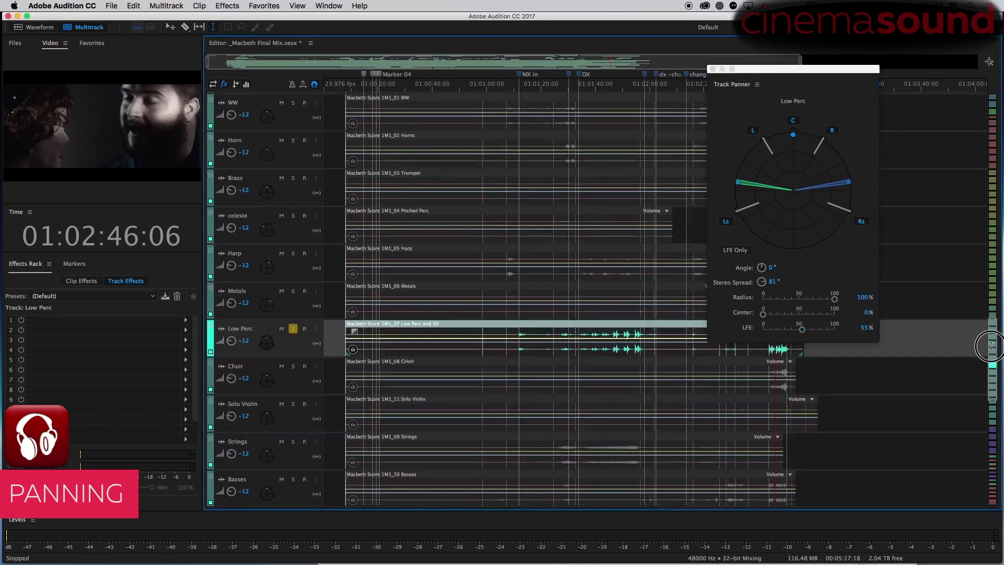
{"action": "left_click", "coordinate": [296, 341]}
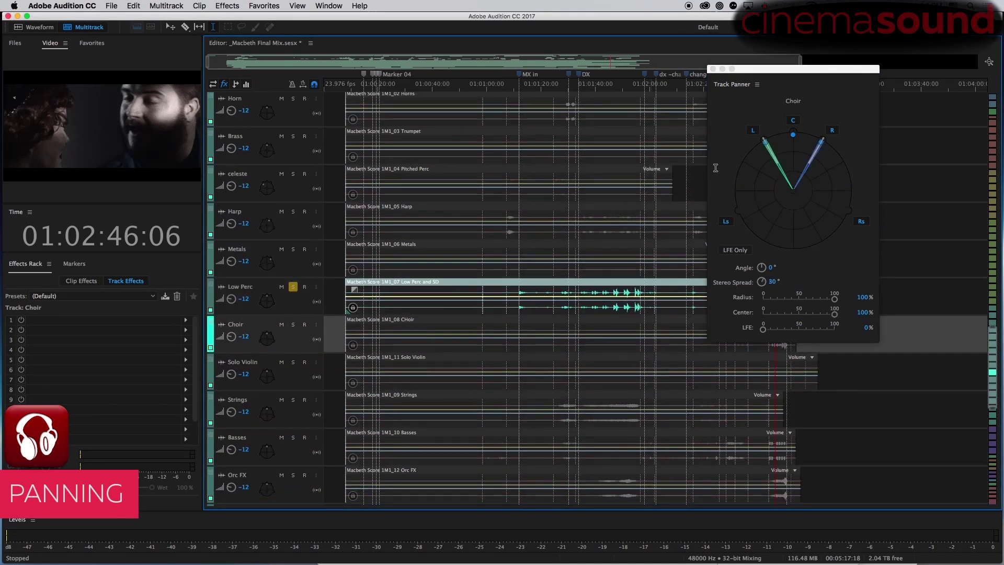
{"action": "left_click_drag", "start_coordinate": [762, 75], "coordinate": [870, 73]}
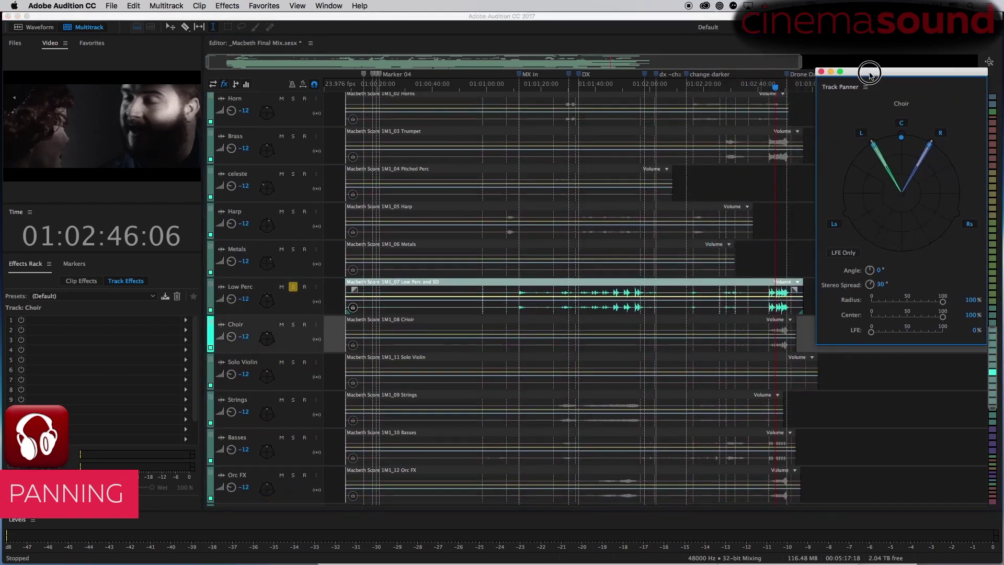
{"action": "left_click", "coordinate": [768, 330]}
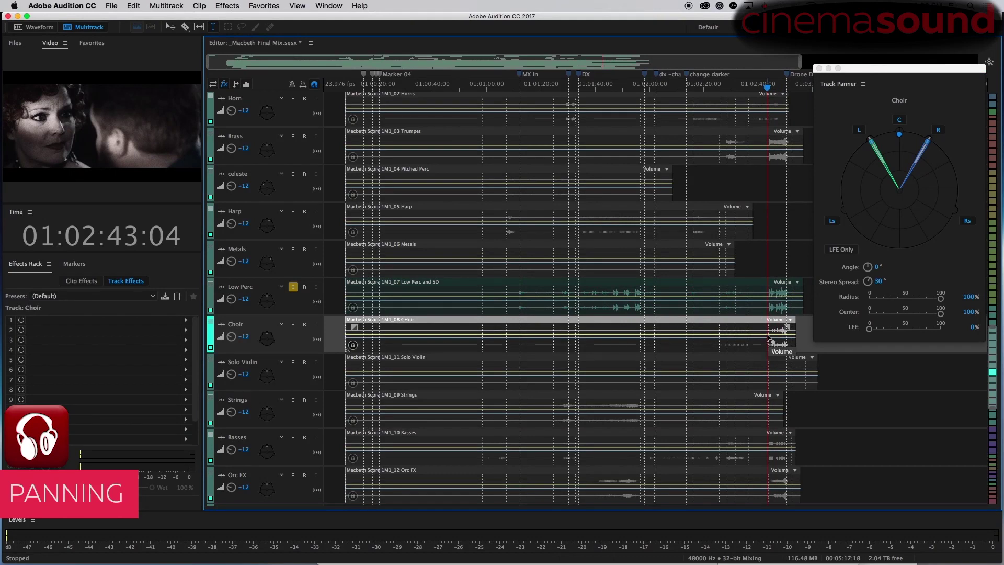
{"action": "left_click", "coordinate": [292, 326]}
{"action": "left_click_drag", "start_coordinate": [941, 316], "coordinate": [805, 346]}
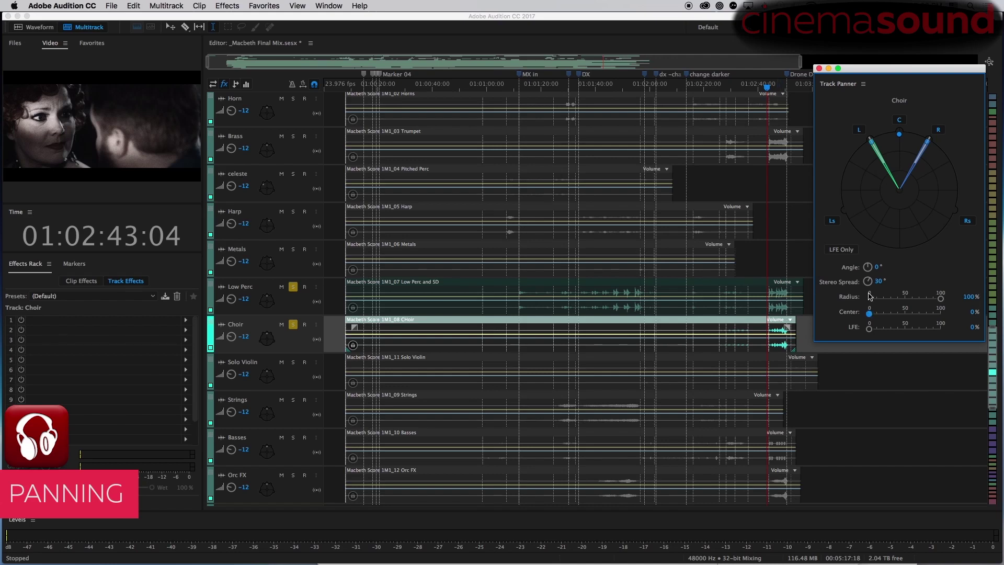
{"action": "mouse_move", "coordinate": [868, 285]}
{"action": "left_mouse_down"}
{"action": "mouse_move", "coordinate": [878, 261]}
{"action": "mouse_move", "coordinate": [870, 276]}
{"action": "left_mouse_up"}
{"action": "key", "text": "space"}
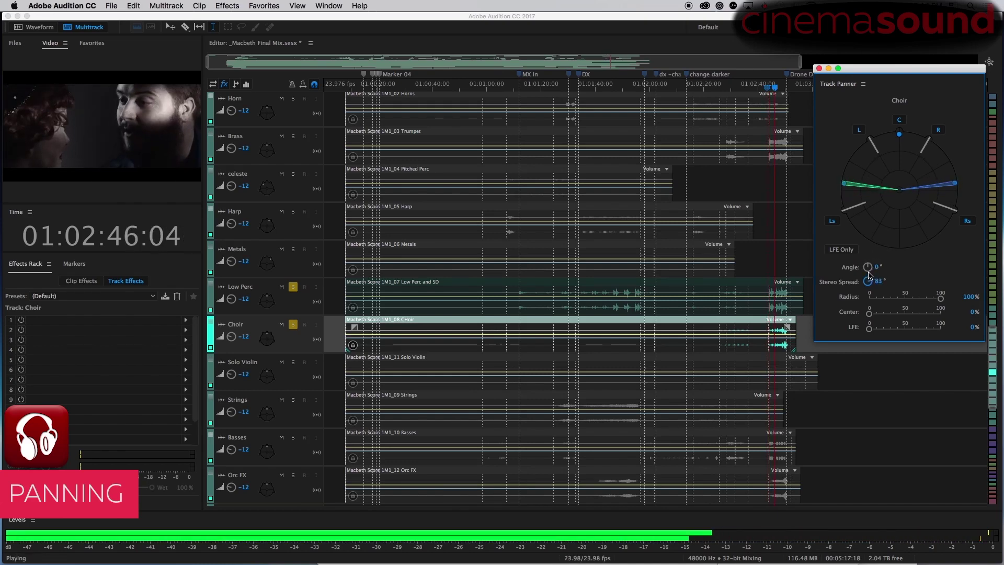
Stop playback, unsolo Low Perc and Choir, and solo Solo Violin.
{"action": "left_click", "coordinate": [293, 286]}
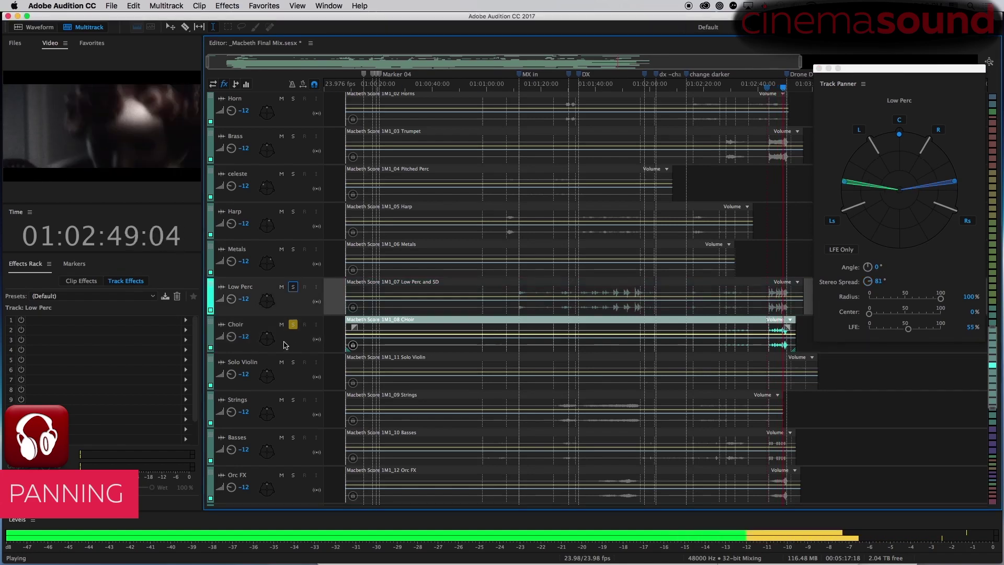
{"action": "key", "text": "space"}
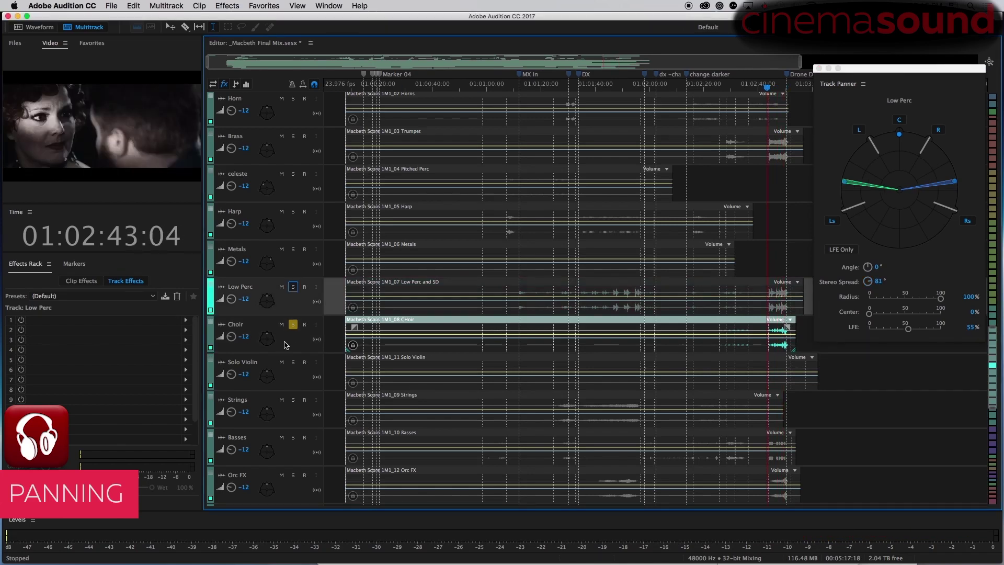
{"action": "left_click", "coordinate": [292, 325]}
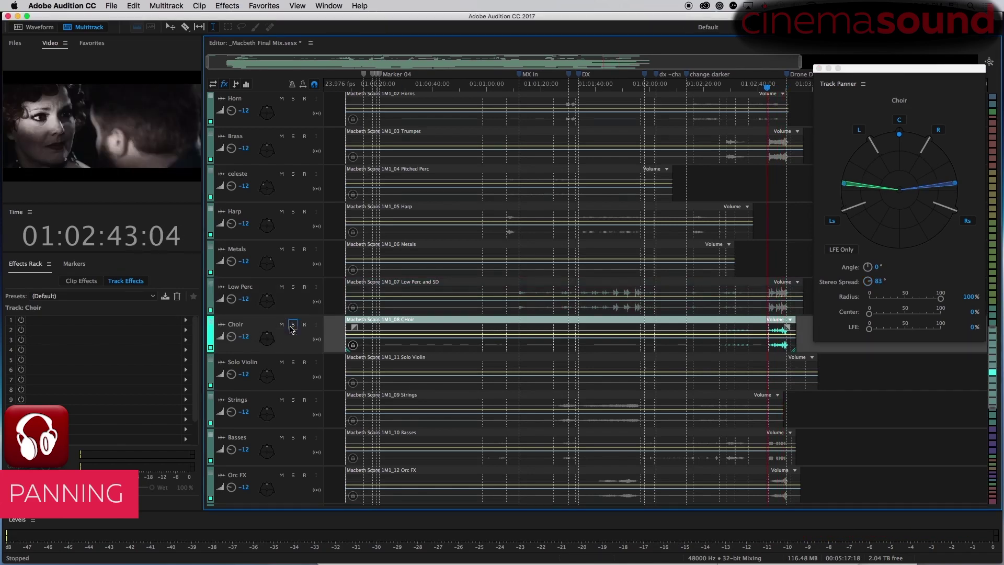
{"action": "left_click", "coordinate": [293, 363]}
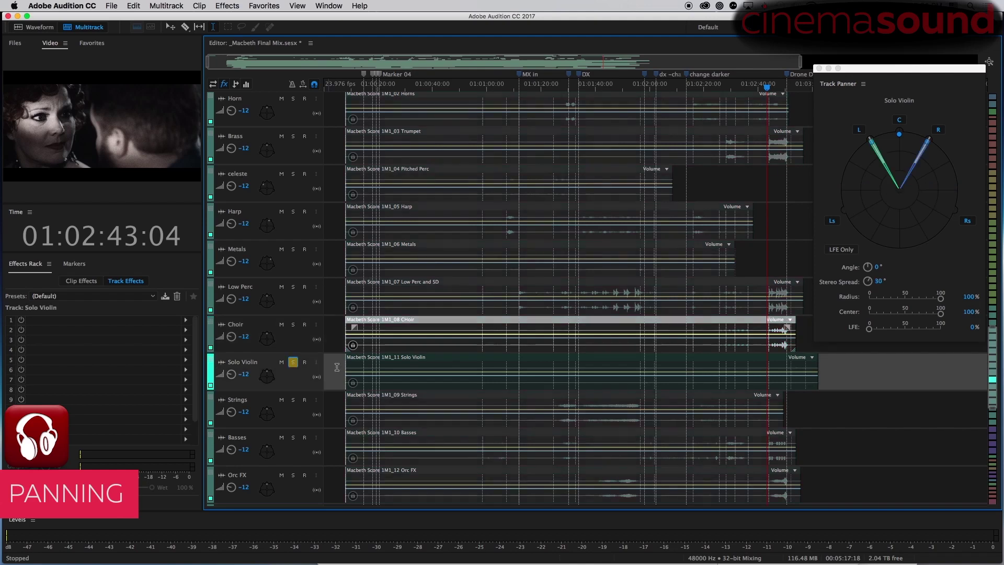
Narrow Solo Violin to an 18° spread with 0% centre, preview it, then unsolo it.
{"action": "left_click", "coordinate": [643, 368]}
{"action": "key", "text": "space"}
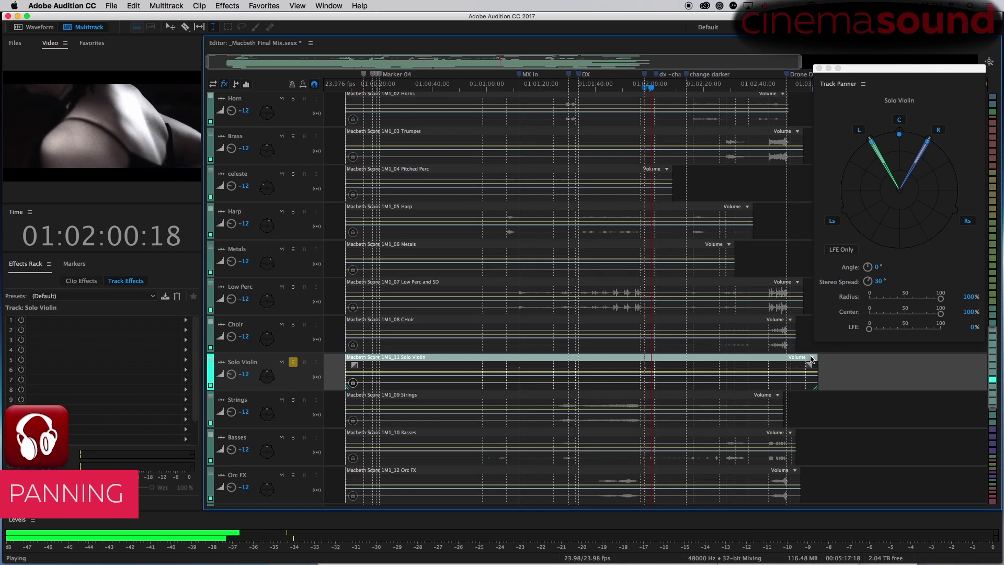
{"action": "key", "text": "space"}
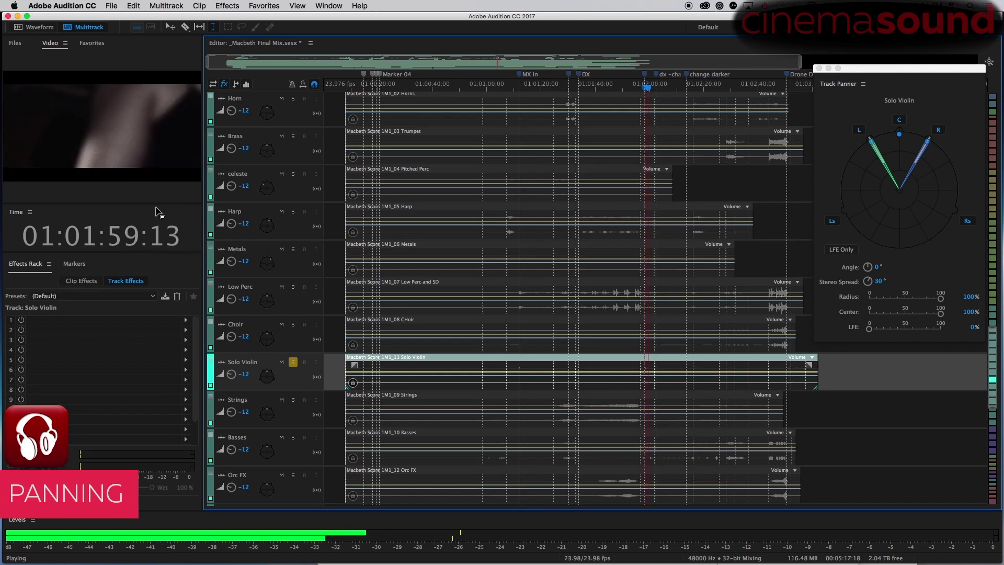
{"action": "key", "text": "space"}
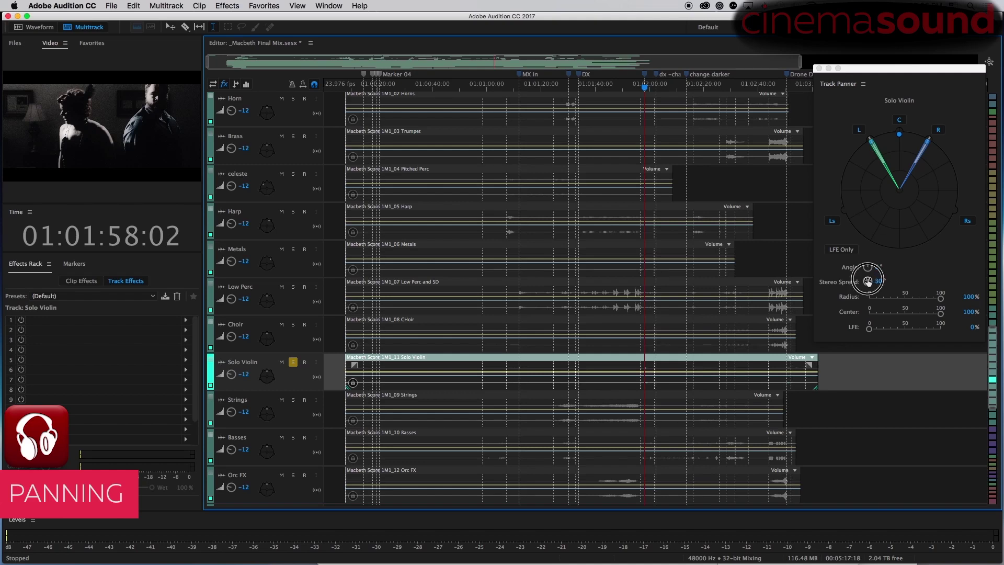
{"action": "left_click_drag", "start_coordinate": [868, 282], "coordinate": [869, 286]}
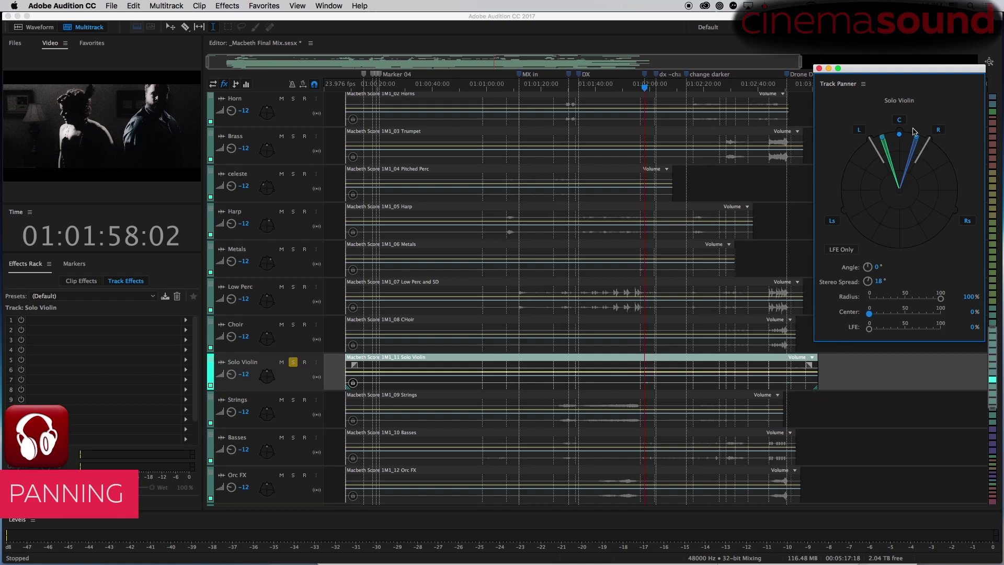
{"action": "key", "text": "space"}
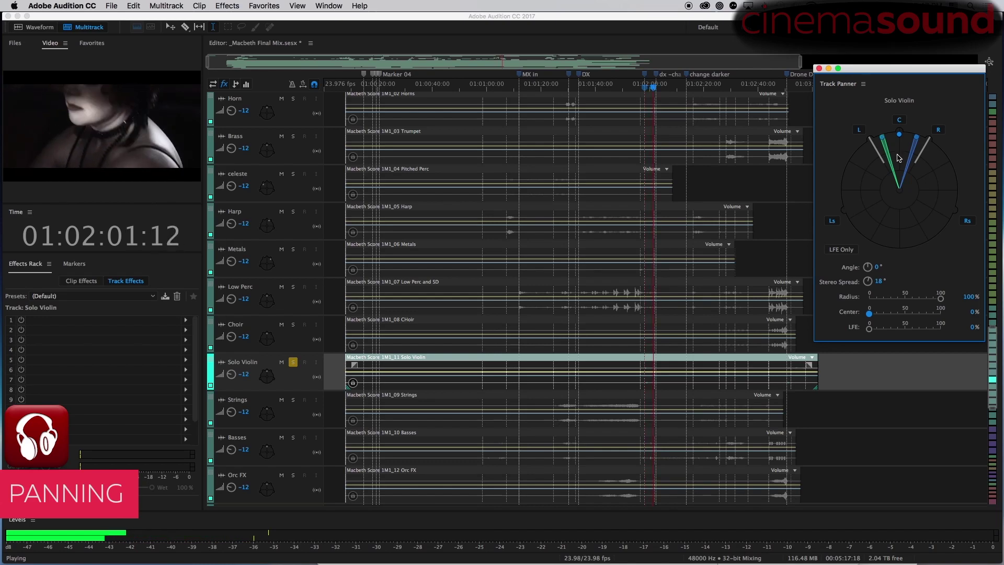
{"action": "key", "text": "space"}
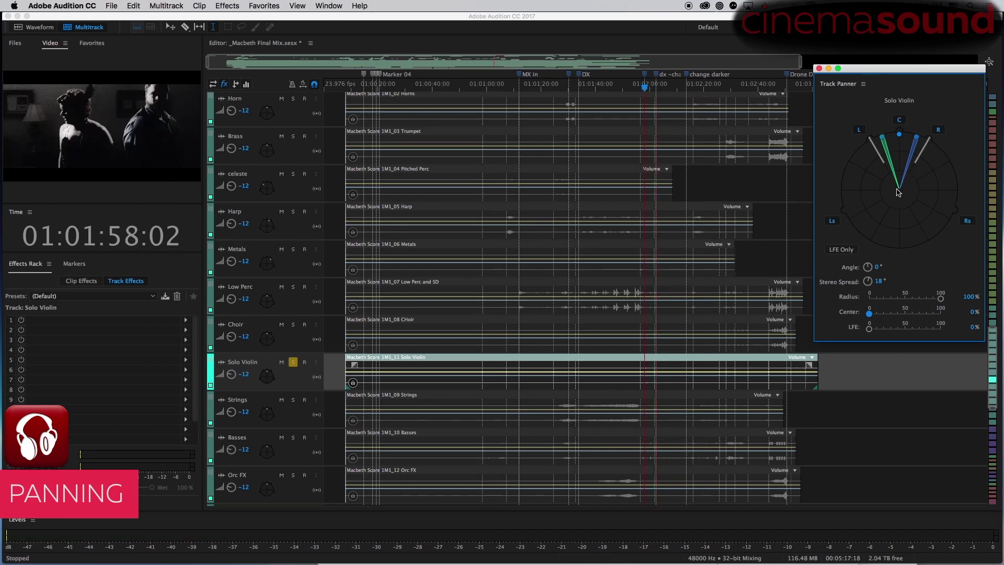
{"action": "left_click", "coordinate": [293, 363]}
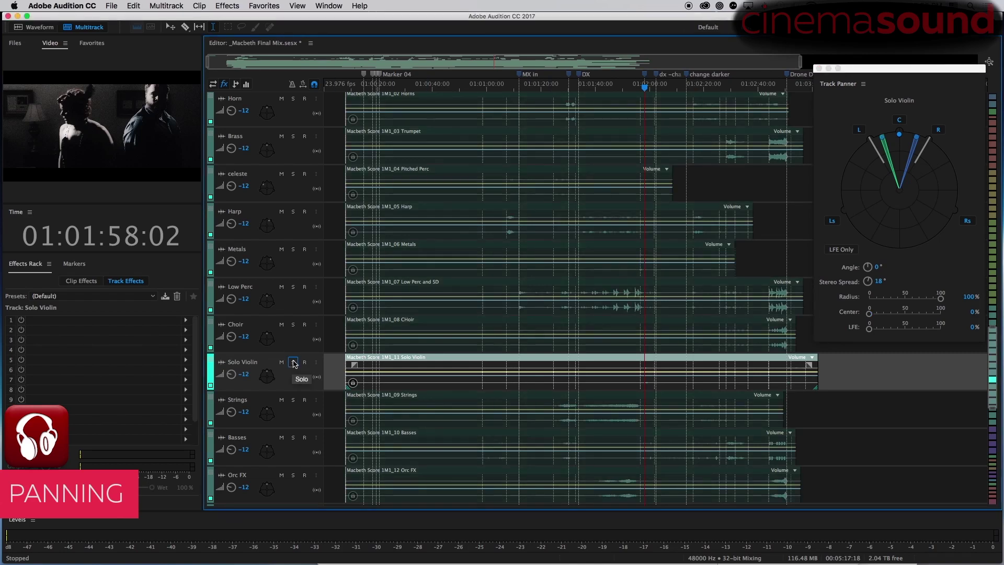
Solo Strings and widen its stereo spread from 30° to 71° while playing back.
{"action": "left_click", "coordinate": [293, 401]}
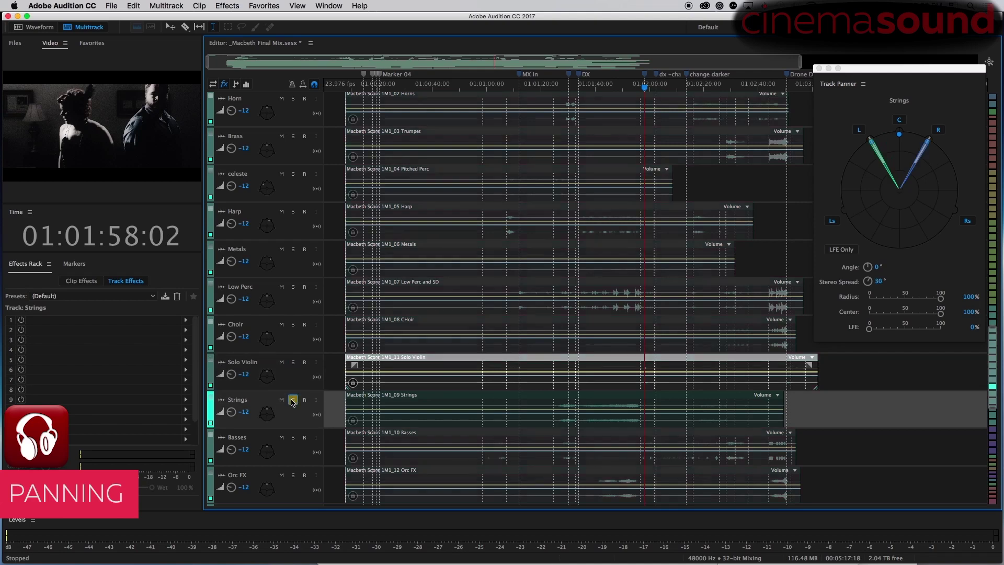
{"action": "left_click", "coordinate": [563, 402]}
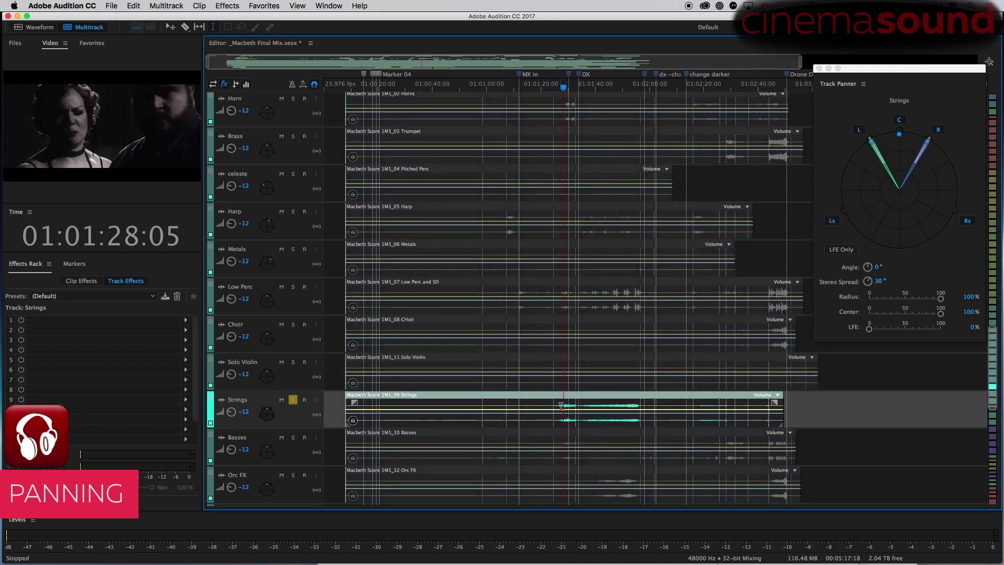
{"action": "key", "text": "space"}
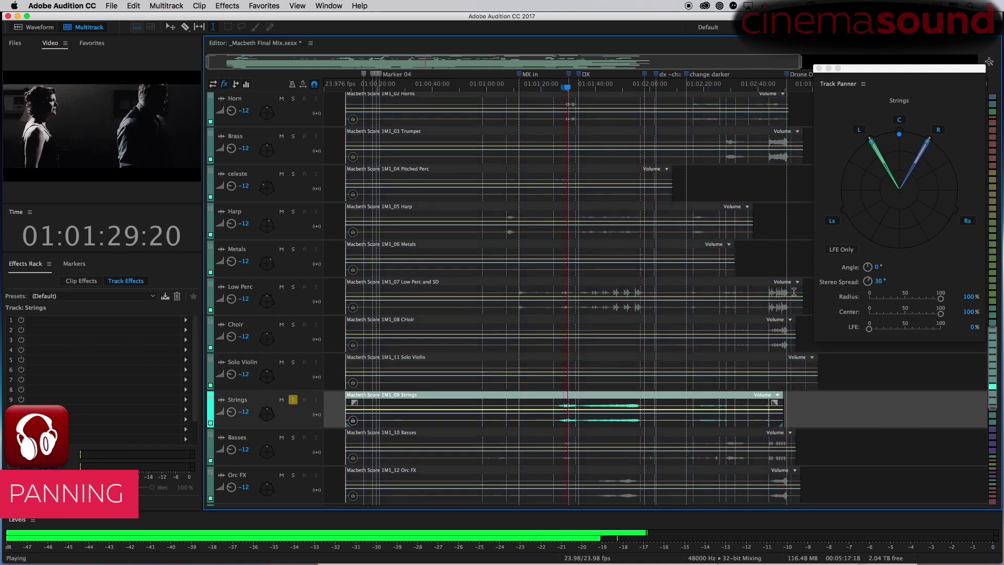
{"action": "left_click_drag", "start_coordinate": [869, 282], "coordinate": [876, 269]}
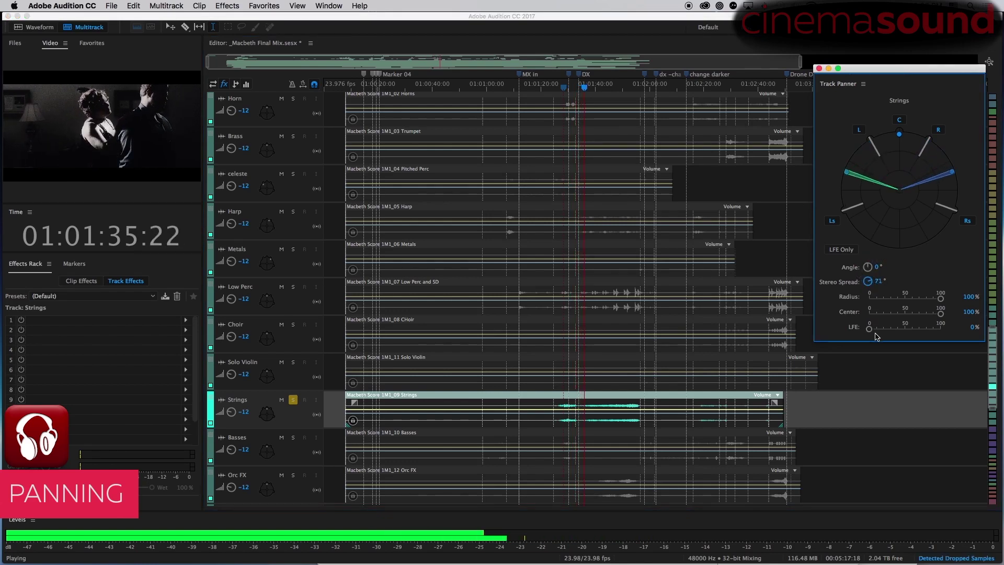
{"action": "key", "text": "space"}
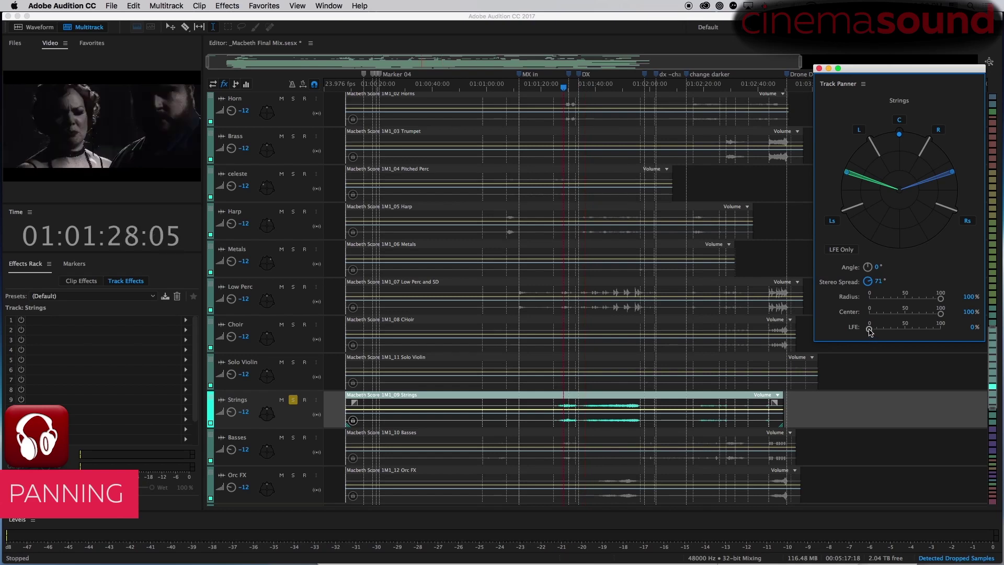
{"action": "scroll", "coordinate": [544, 351], "scroll_direction": "down", "scroll_amount": 3}
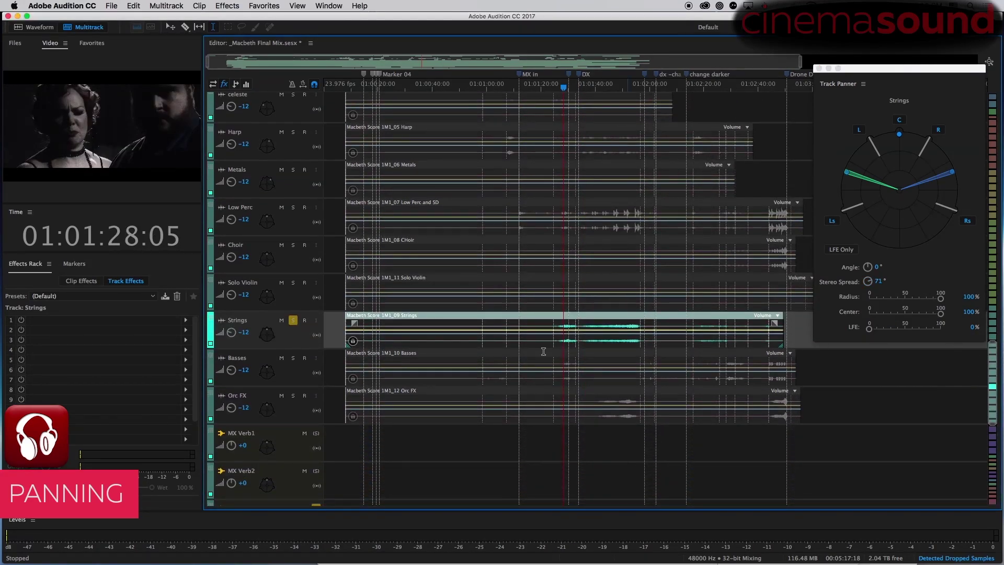
Solo Basses in place of Strings and begin rotating its pan angle.
{"action": "left_click", "coordinate": [298, 379]}
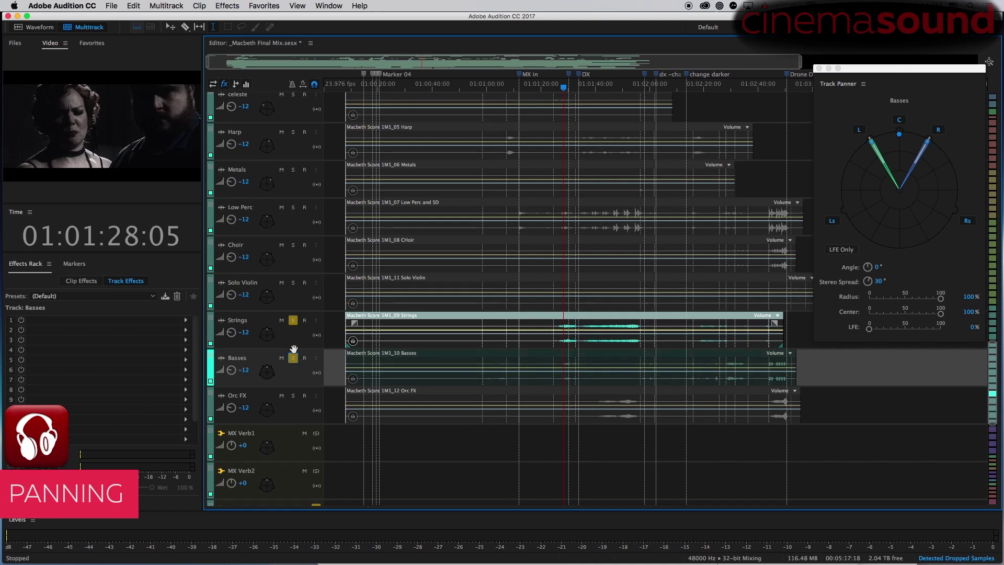
{"action": "left_click", "coordinate": [292, 321]}
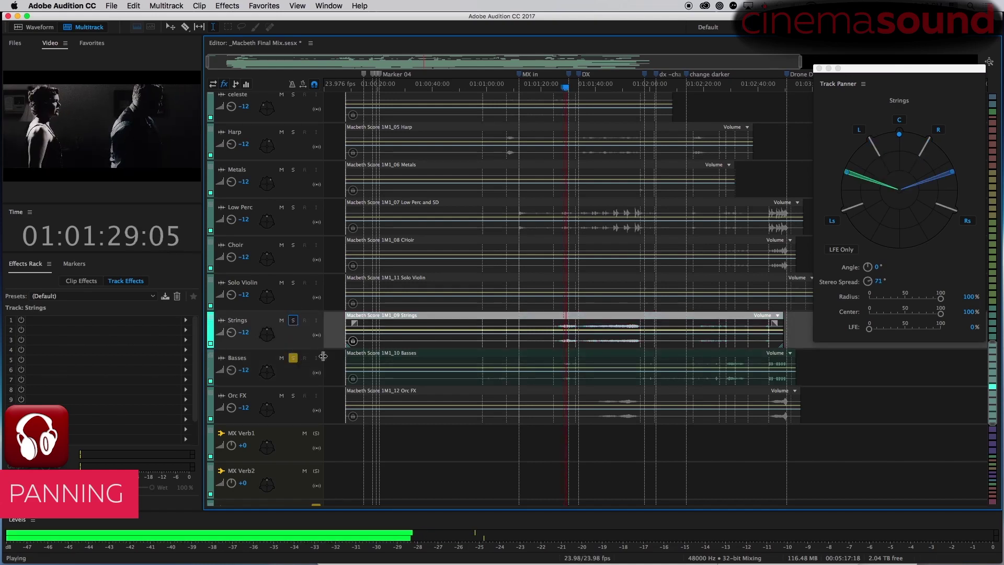
{"action": "left_click", "coordinate": [294, 376]}
{"action": "left_click_drag", "start_coordinate": [899, 134], "coordinate": [899, 134]}
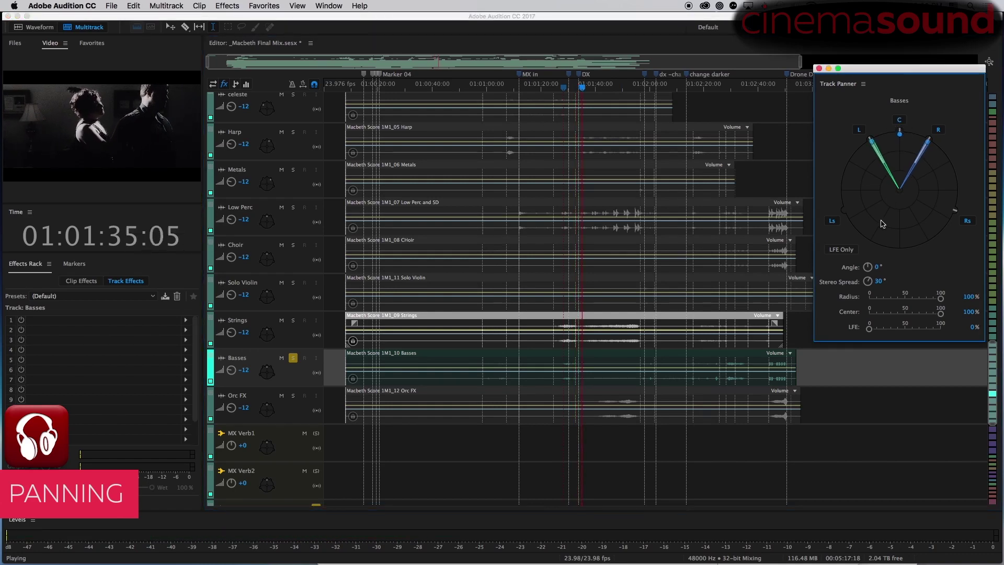
Rotate Basses to a 13° angle with playback, then remove the Strings' centre channel.
{"action": "left_click", "coordinate": [730, 363]}
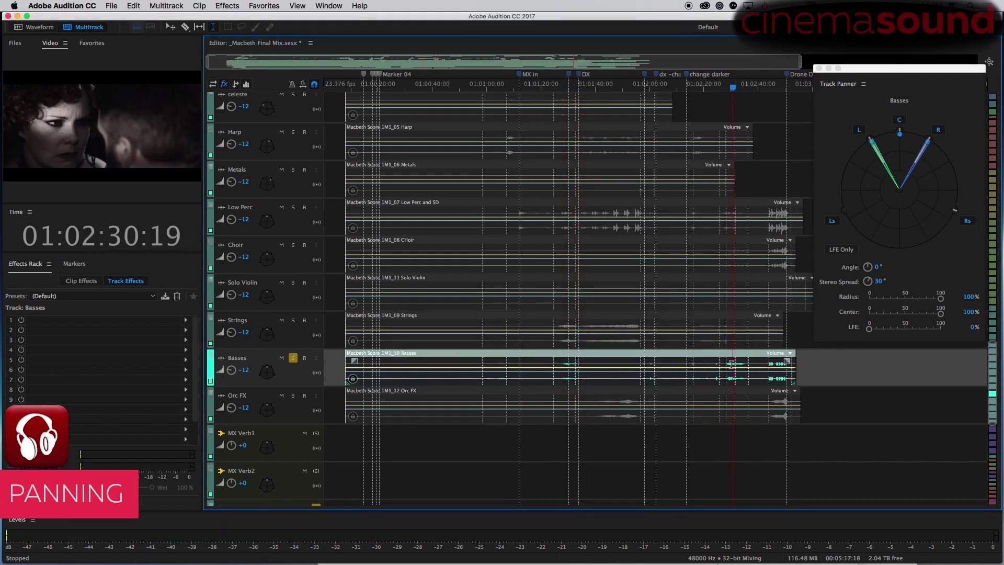
{"action": "left_click", "coordinate": [725, 363]}
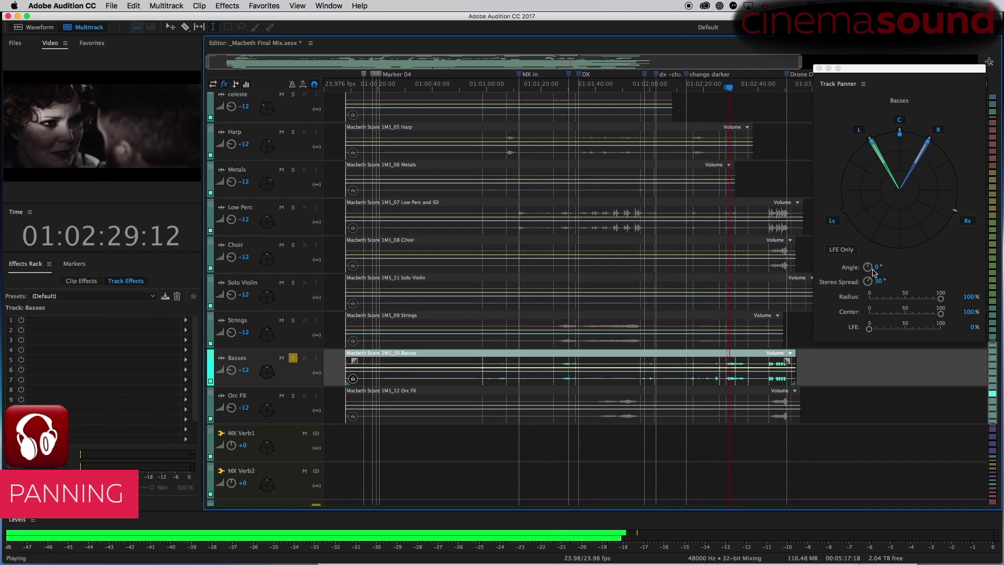
{"action": "key", "text": "space"}
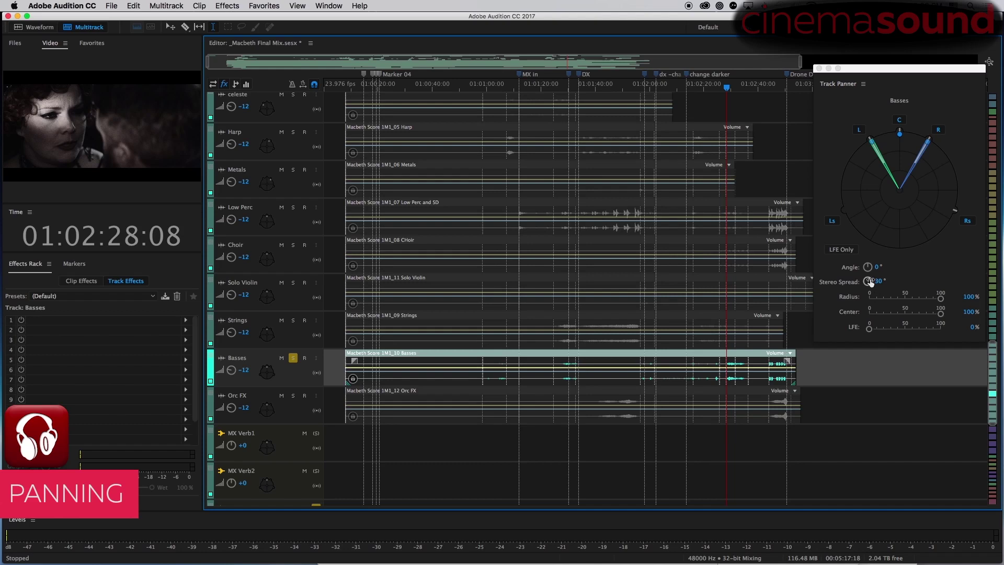
{"action": "left_click_drag", "start_coordinate": [869, 268], "coordinate": [870, 268]}
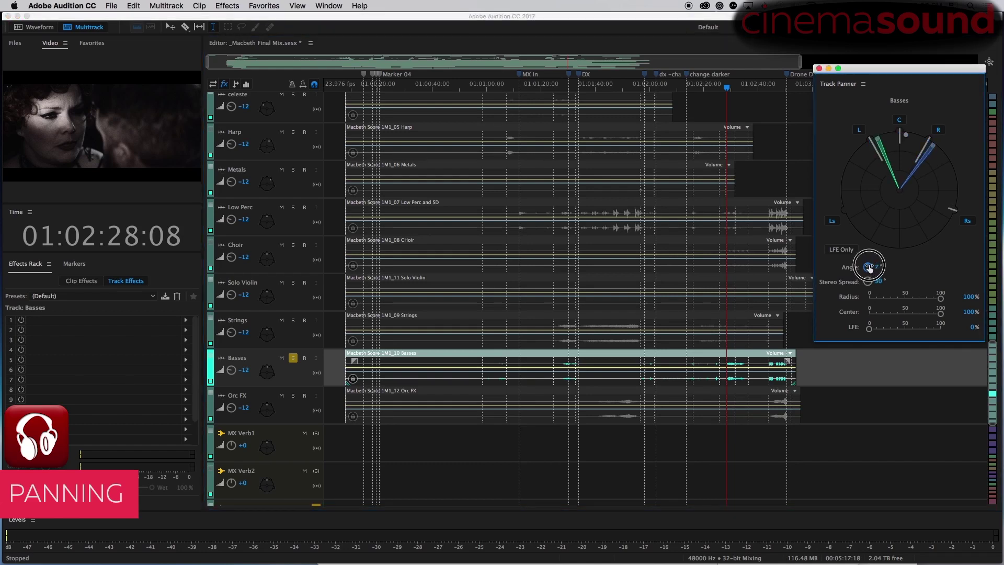
{"action": "left_click_drag", "start_coordinate": [877, 273], "coordinate": [873, 271]}
{"action": "key", "text": "space"}
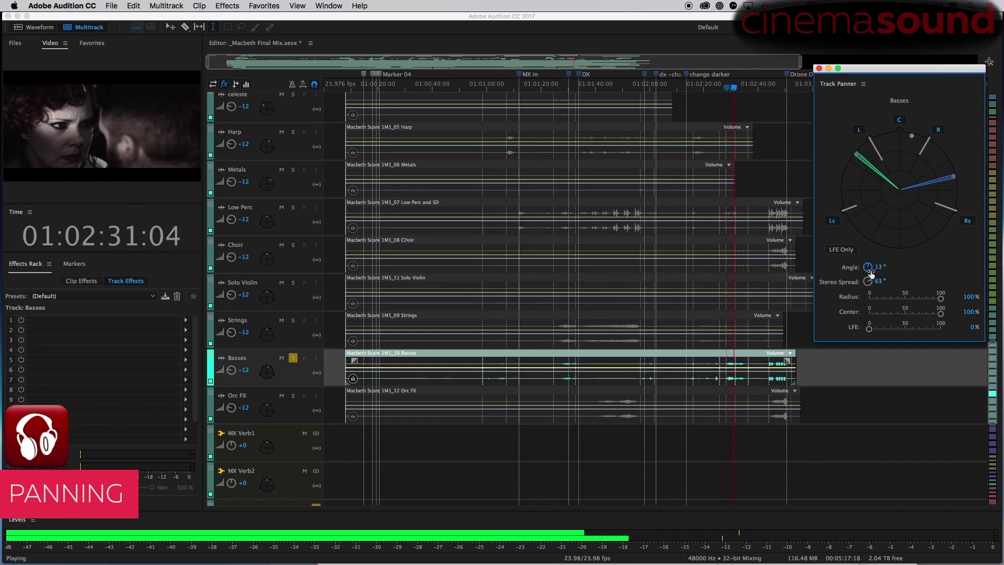
{"action": "key", "text": "space"}
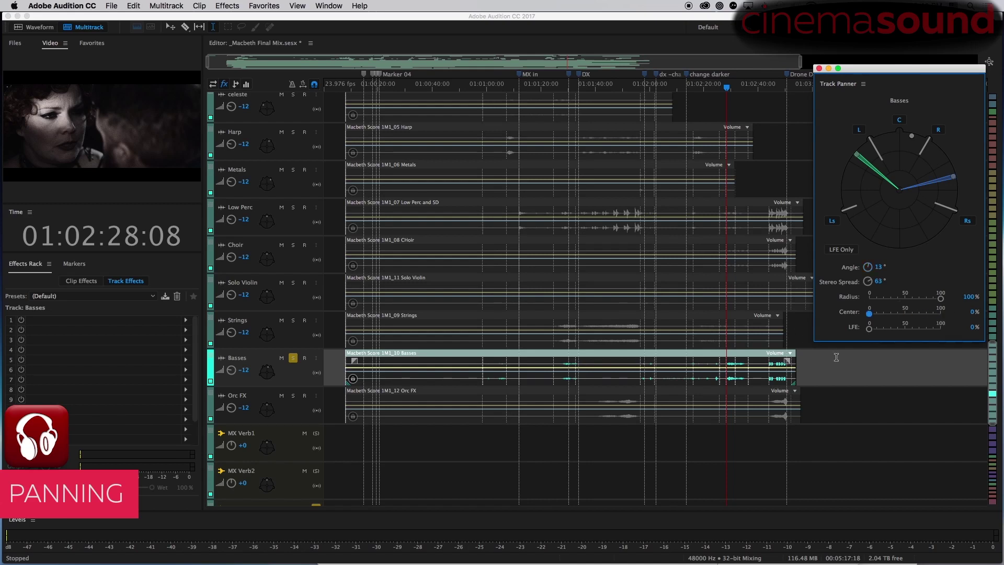
{"action": "left_click", "coordinate": [293, 340]}
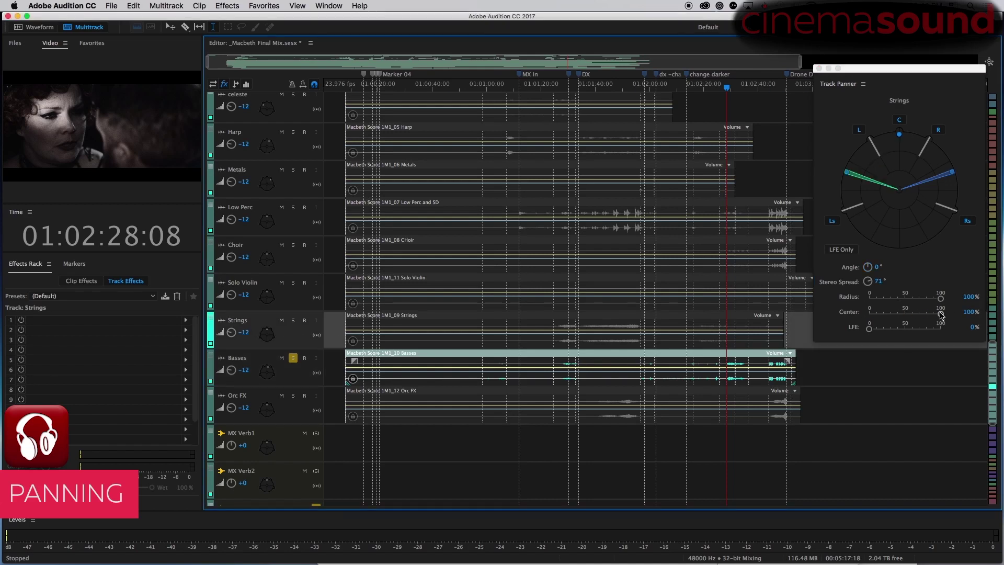
{"action": "left_click_drag", "start_coordinate": [941, 315], "coordinate": [572, 304]}
Solo Strings and Solo Violin alongside Basses and play the combined string stems.
{"action": "left_click", "coordinate": [300, 300]}
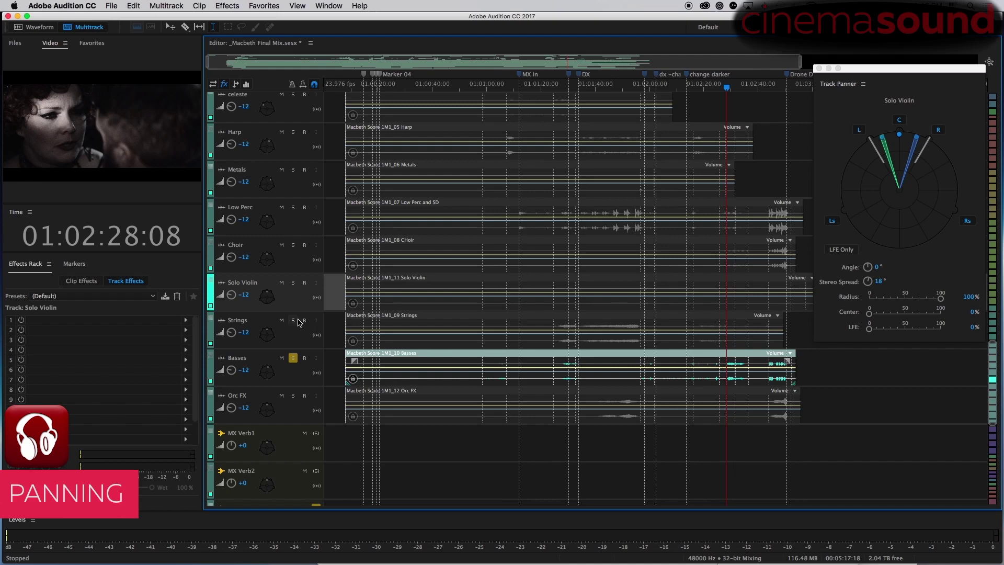
{"action": "left_click", "coordinate": [299, 337]}
{"action": "left_click", "coordinate": [293, 379]}
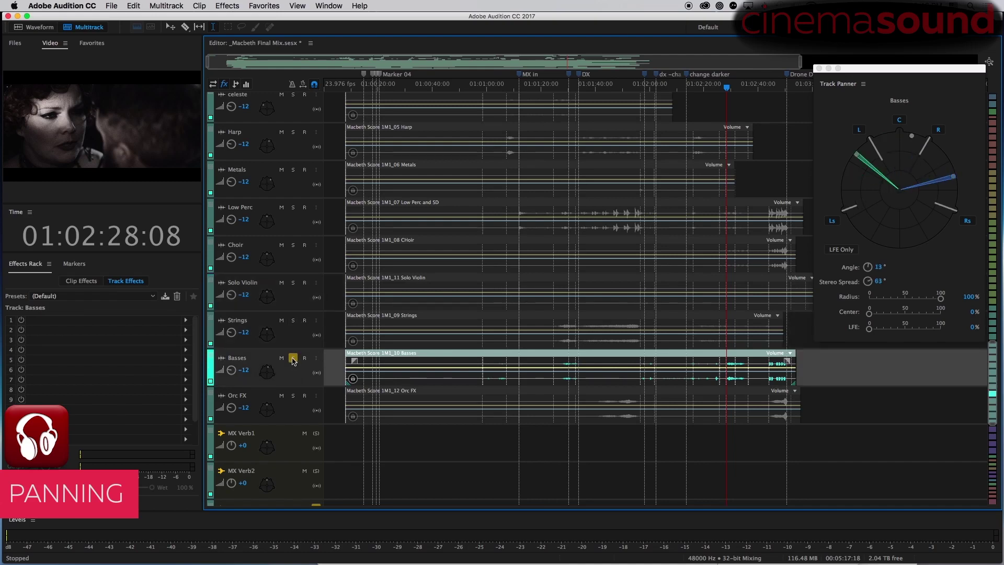
{"action": "left_click", "coordinate": [293, 320]}
{"action": "left_click", "coordinate": [293, 283]}
{"action": "key", "text": "space"}
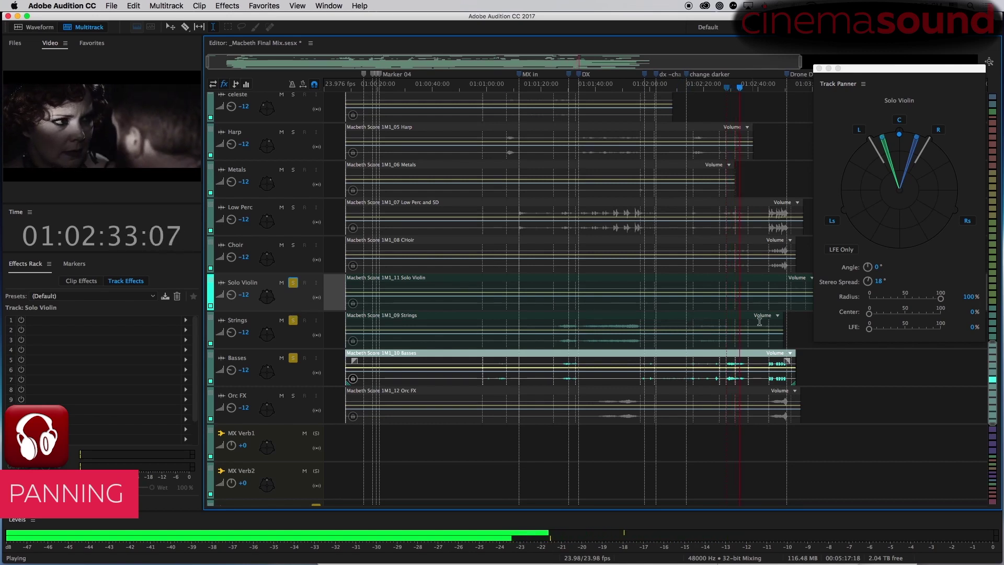
{"action": "key", "text": "space"}
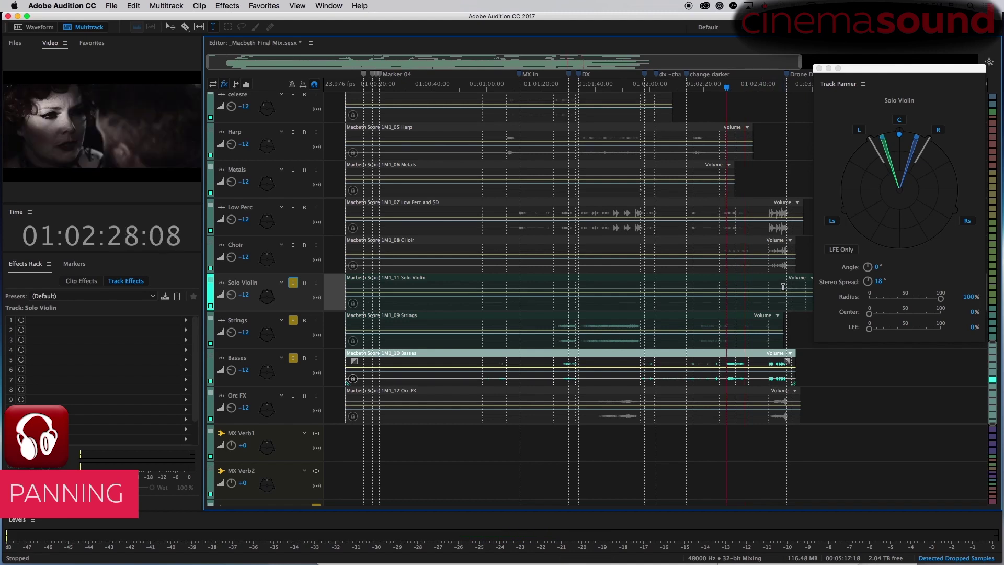
Replay the string stems from the Solo Violin clip, then solo Orc FX.
{"action": "left_click", "coordinate": [783, 287]}
{"action": "key", "text": "space"}
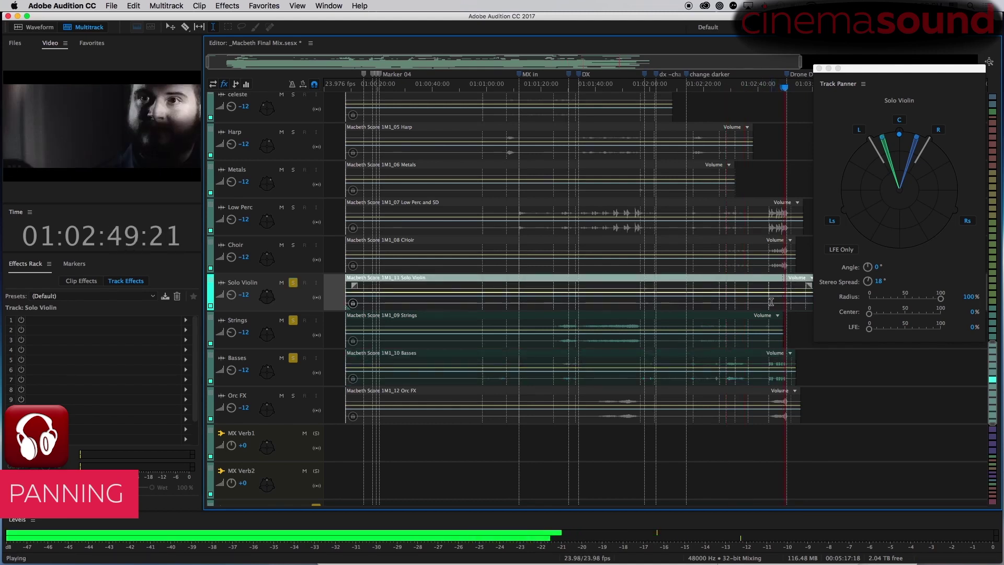
{"action": "key", "text": "space"}
{"action": "left_click", "coordinate": [774, 287]}
{"action": "key", "text": "space"}
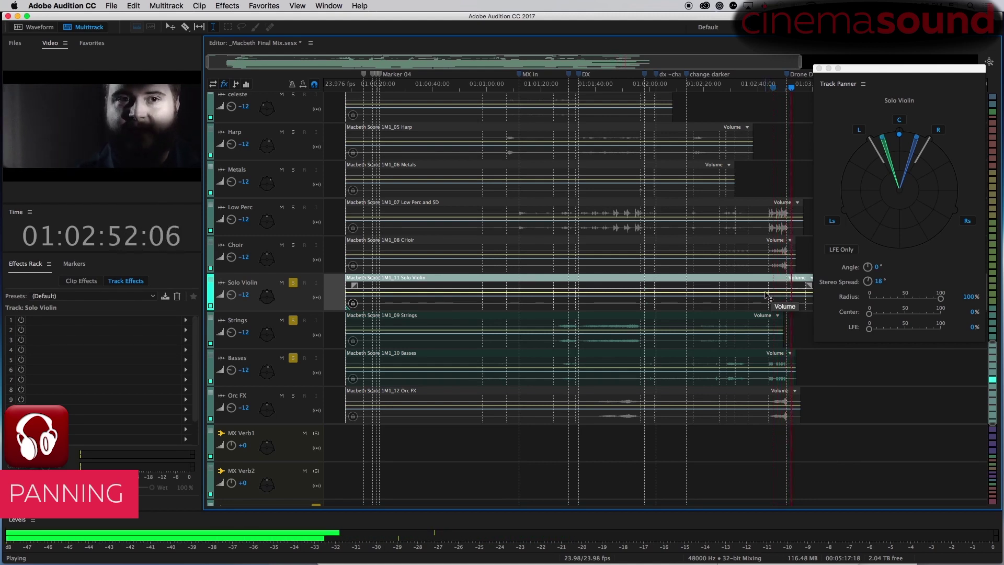
{"action": "key", "text": "space"}
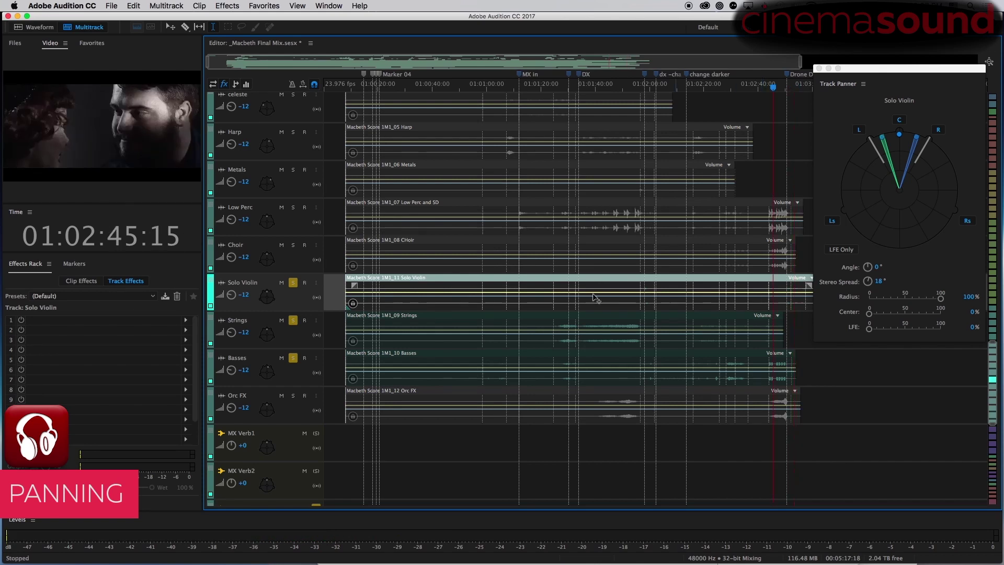
{"action": "left_click", "coordinate": [292, 399]}
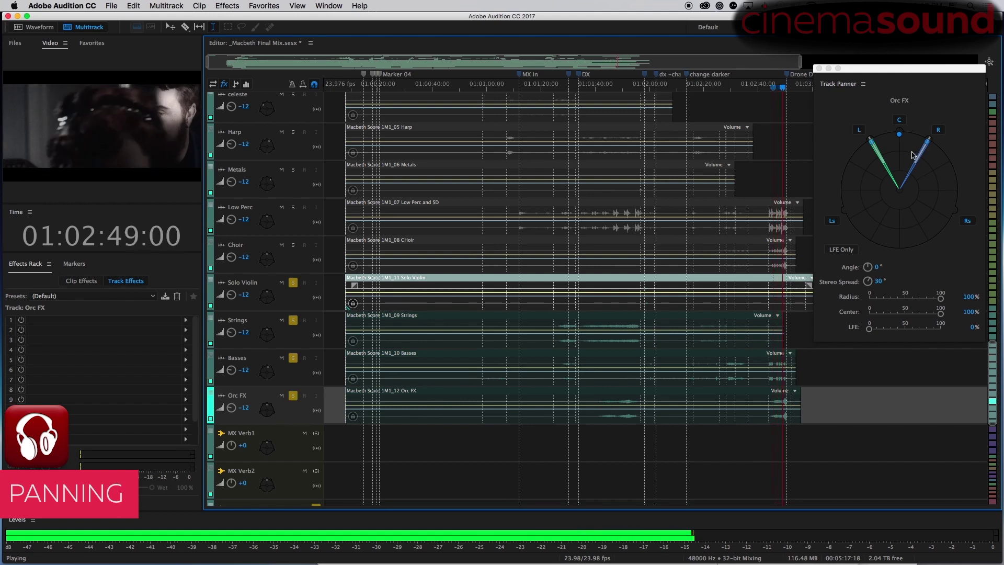
Widen Orc FX's stereo spread to 48°, stopping playback before and after.
{"action": "key", "text": "space"}
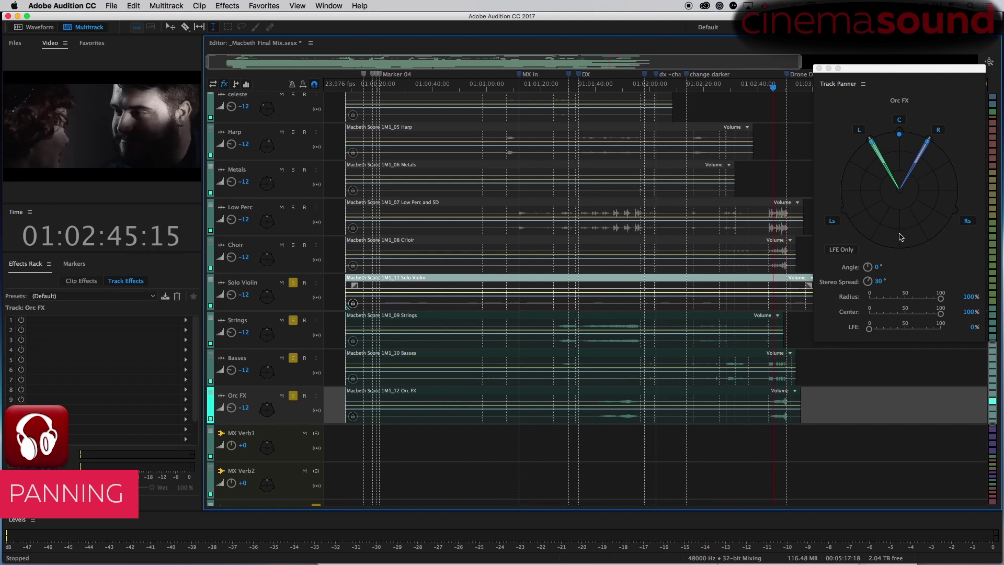
{"action": "left_click_drag", "start_coordinate": [874, 278], "coordinate": [873, 272]}
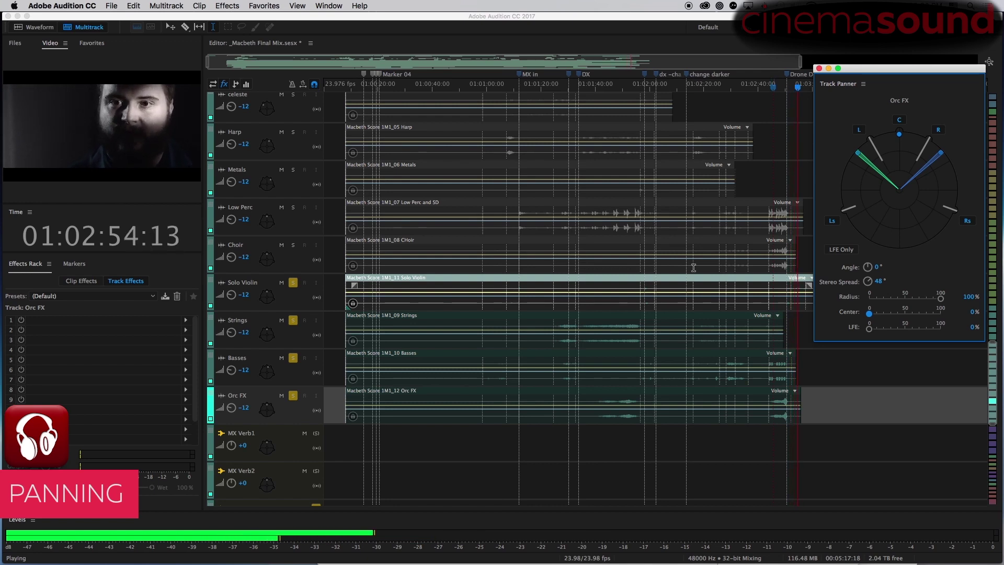
{"action": "key", "text": "space"}
Unsolo Solo Violin, Strings, Basses and Orc FX so the full mix plays.
{"action": "left_click", "coordinate": [293, 282]}
{"action": "left_click", "coordinate": [293, 320]}
{"action": "left_click", "coordinate": [293, 358]}
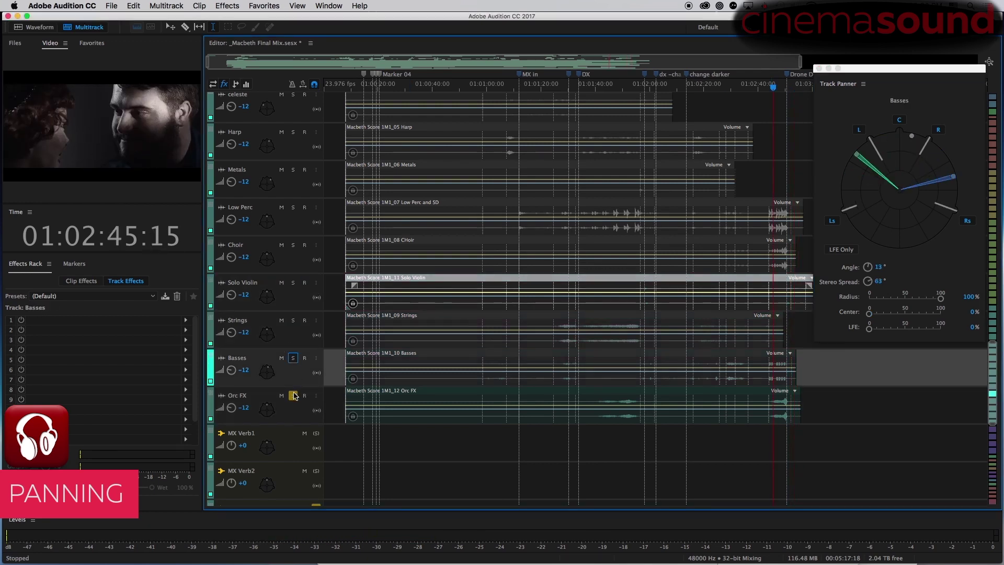
{"action": "left_click", "coordinate": [293, 396]}
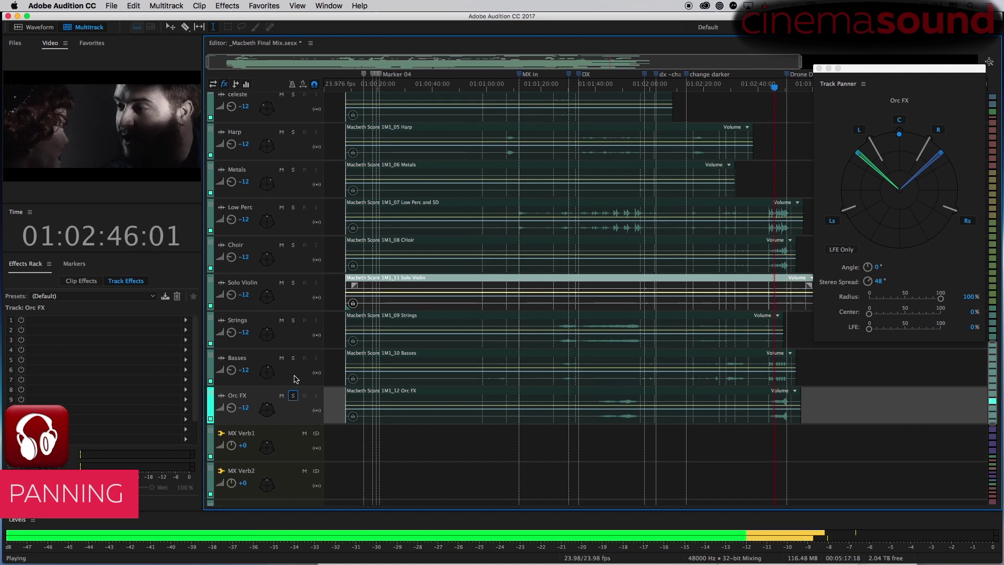